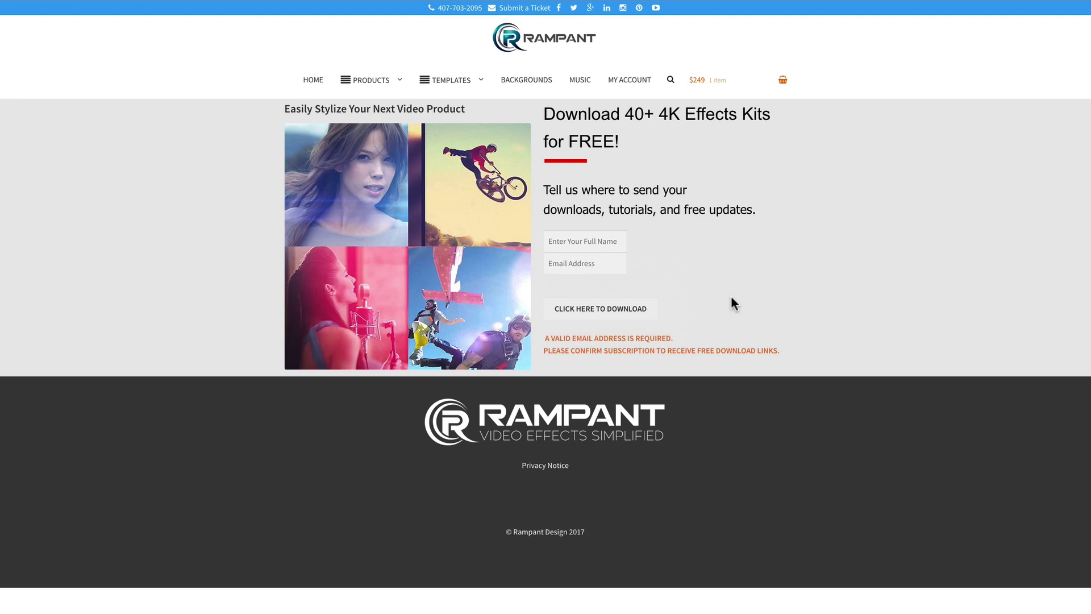
Fill in the Rampant sign-up form with the subscriber's full name and e-mail address.
left_click(569, 241)
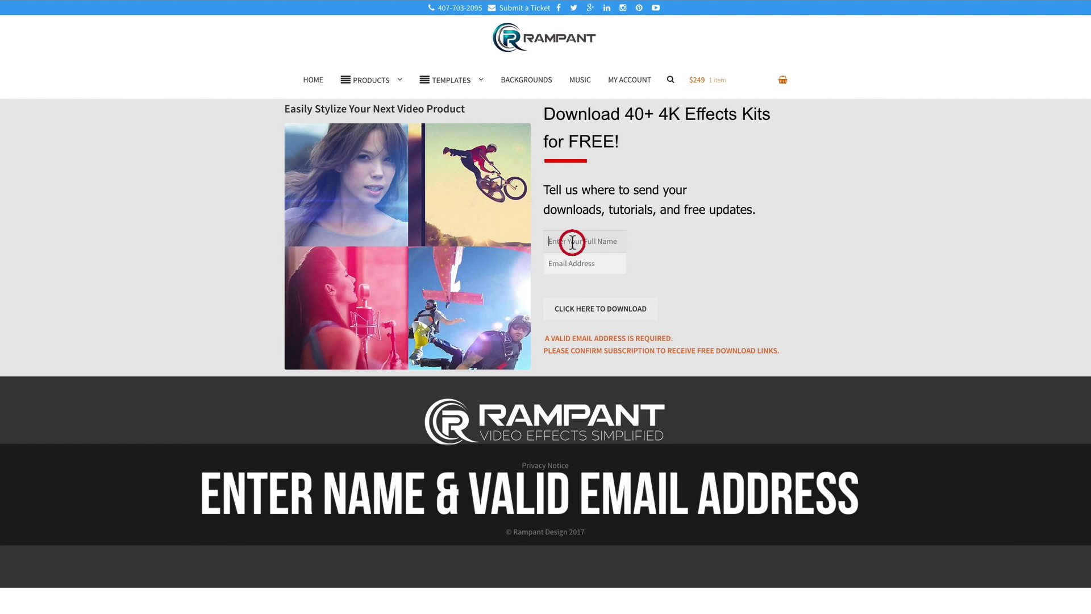
type("Finalcutstef")
key("Tab")
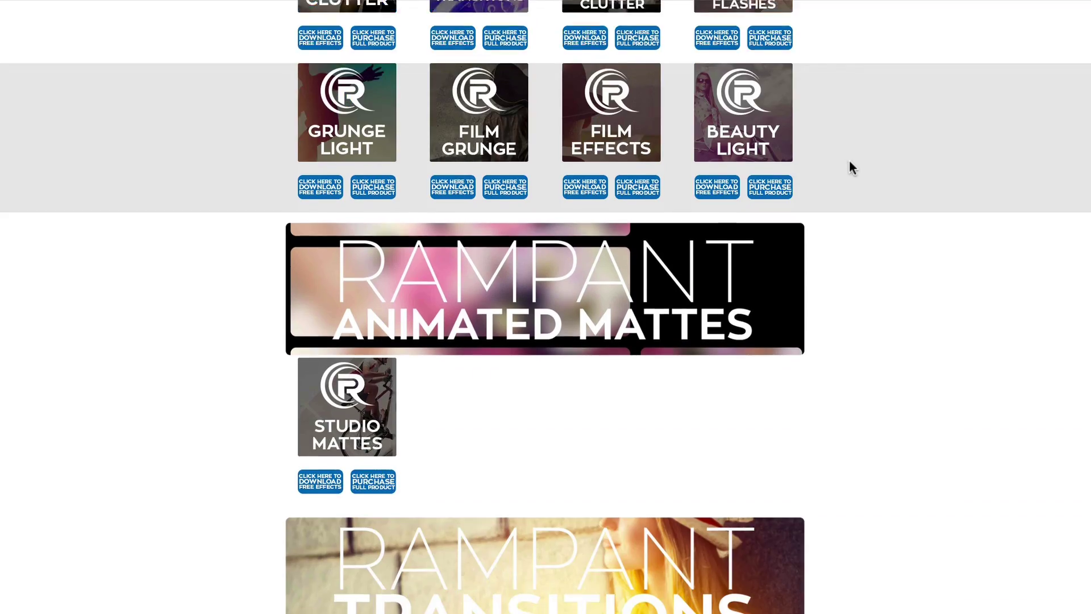
scroll(850, 162, "down", 14)
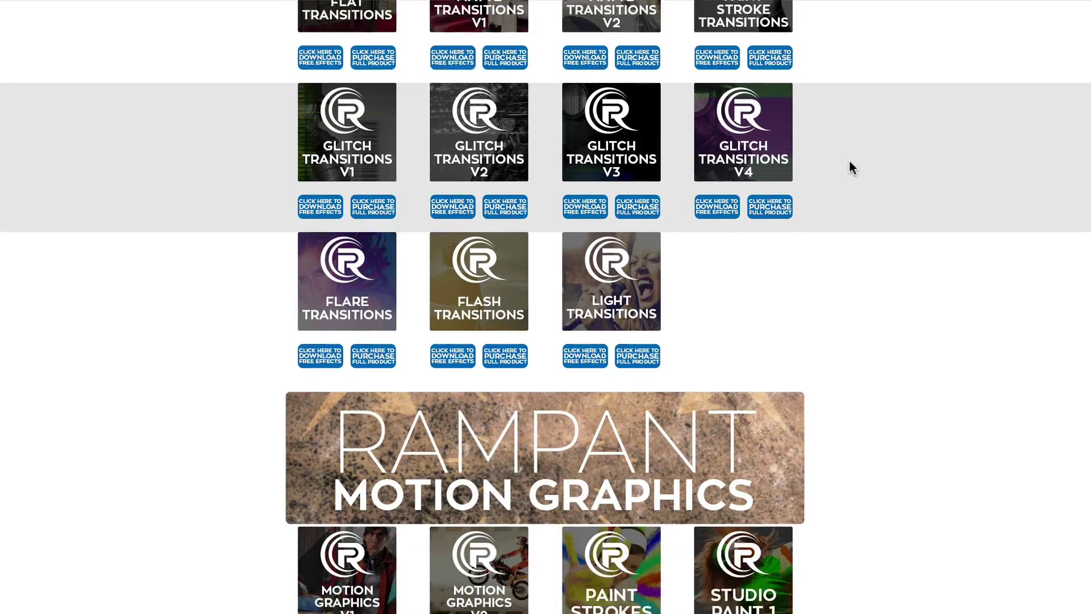
scroll(851, 165, "down", 12)
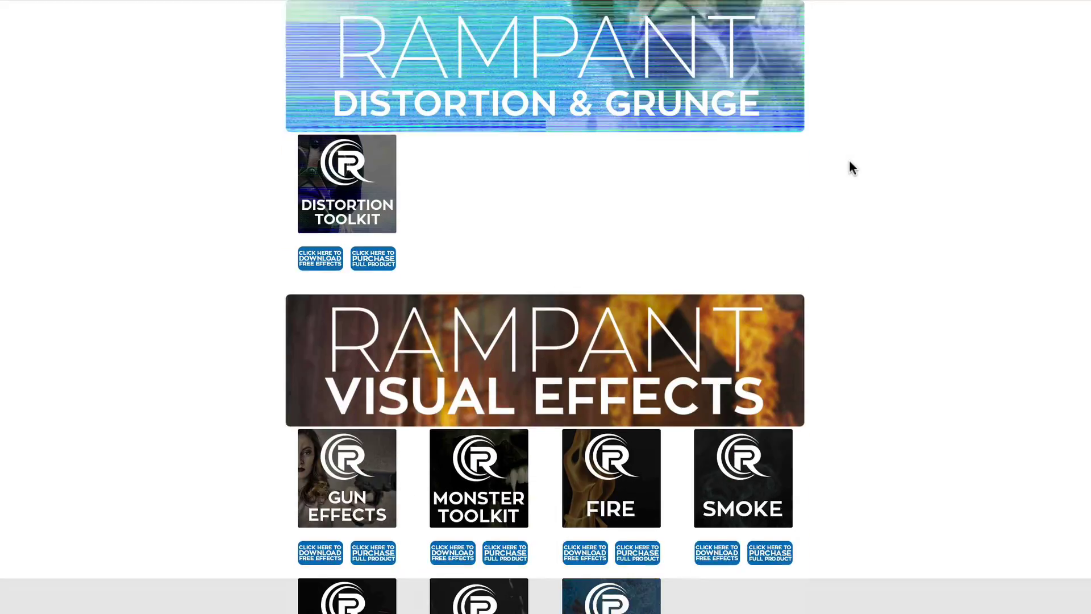
Scroll down through the grid of free effects packs and back up.
scroll(851, 166, "up", 20)
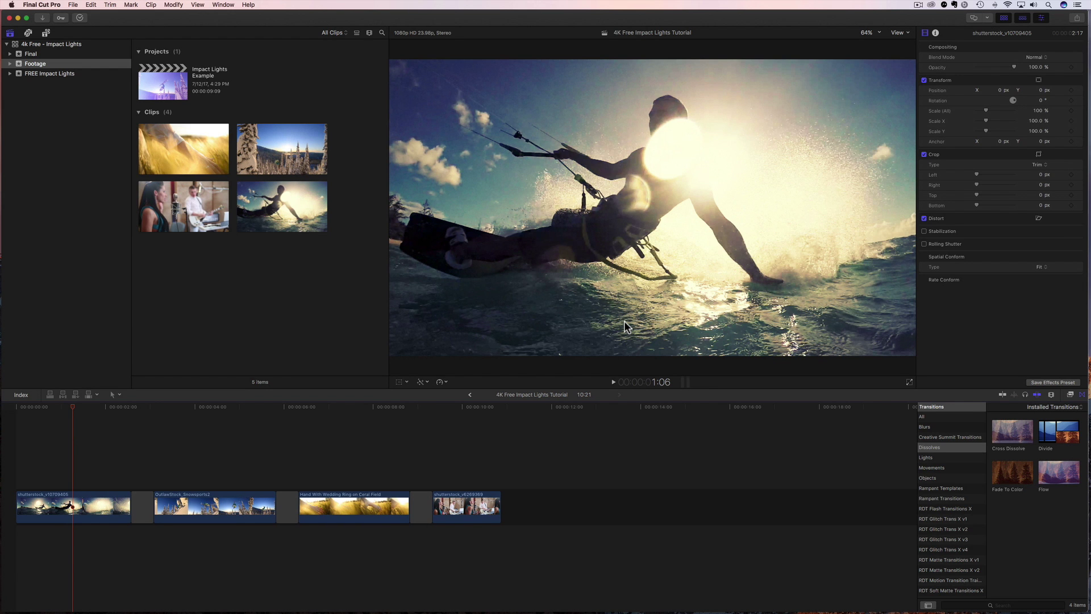
In Finder, Quick Look the 052 and 087 impact light clips from Rampant_4K_Impact_Lights_FREE.
key("super+Tab")
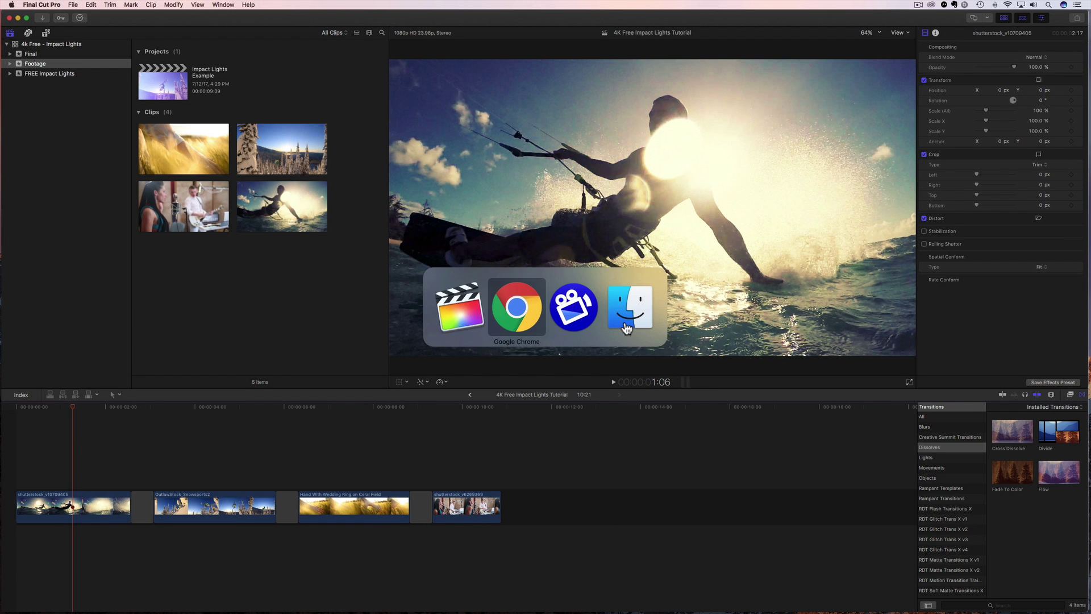
key("super+Tab")
key("super+Tab")
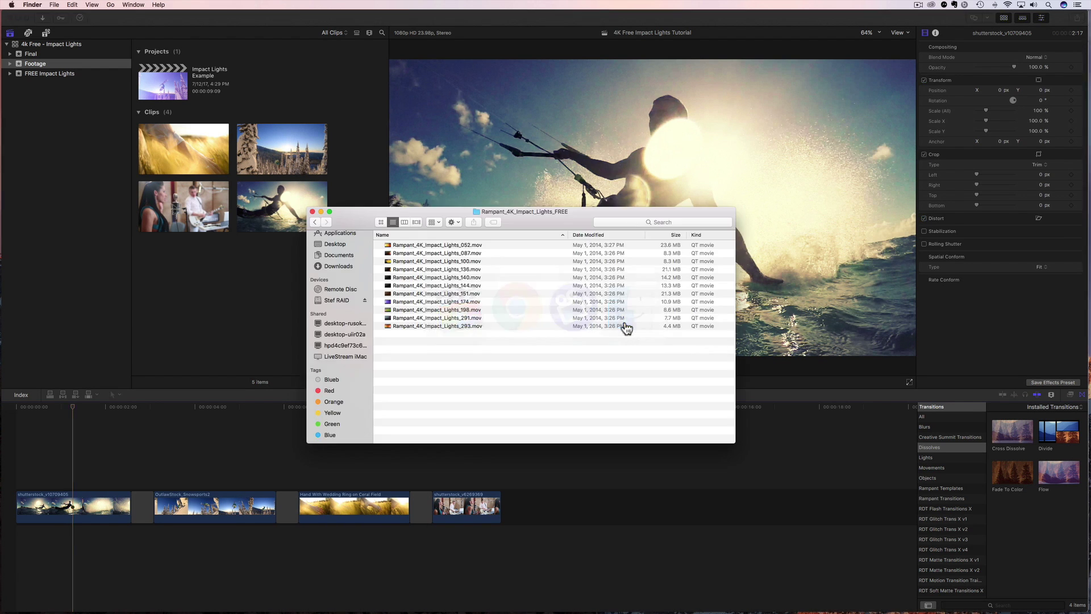
left_click(420, 243)
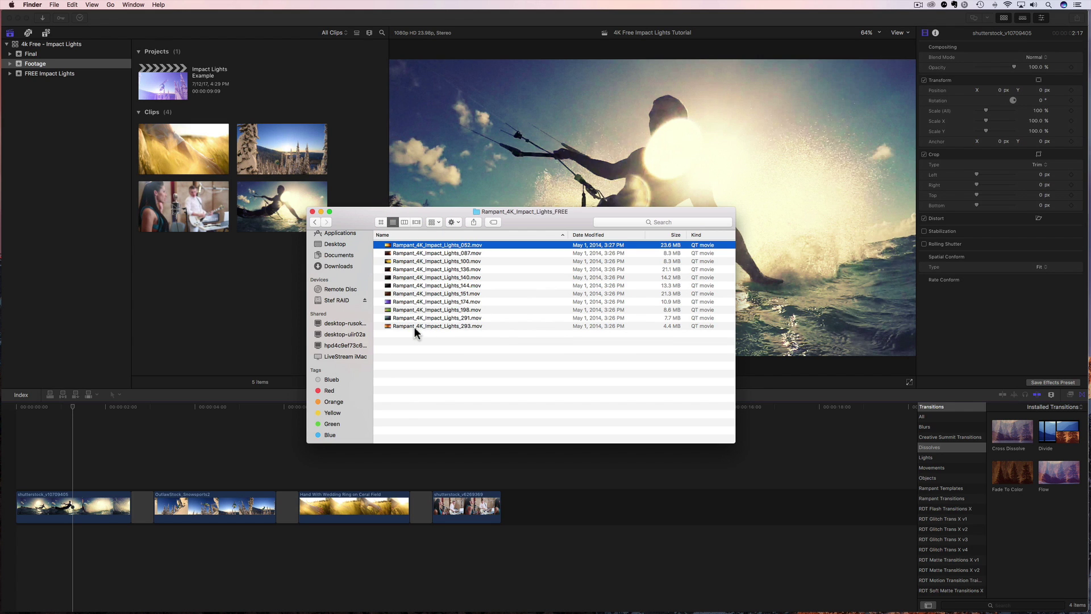
key("space")
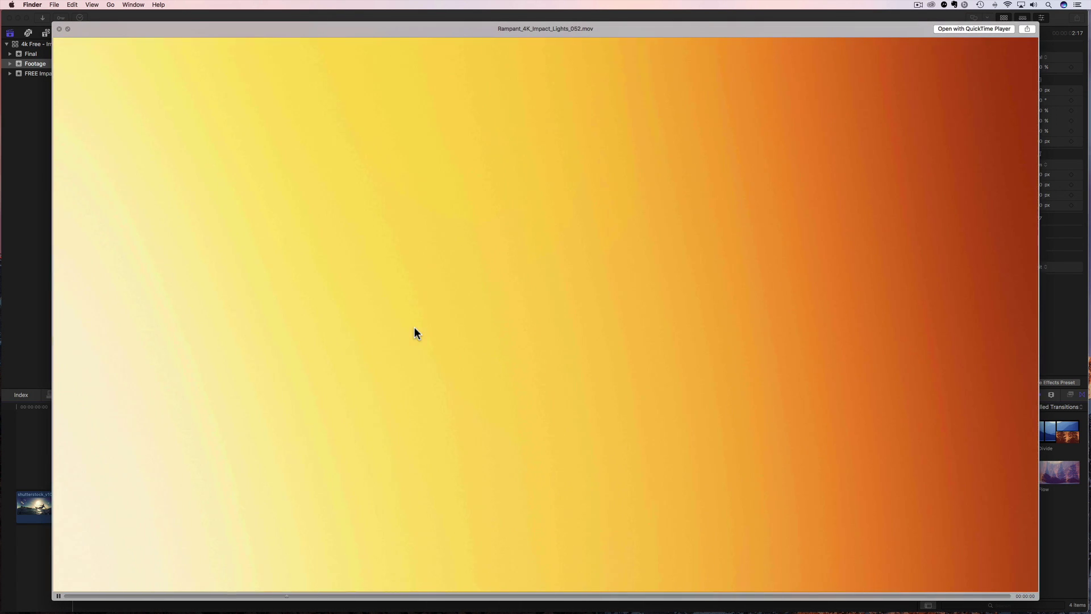
key("space")
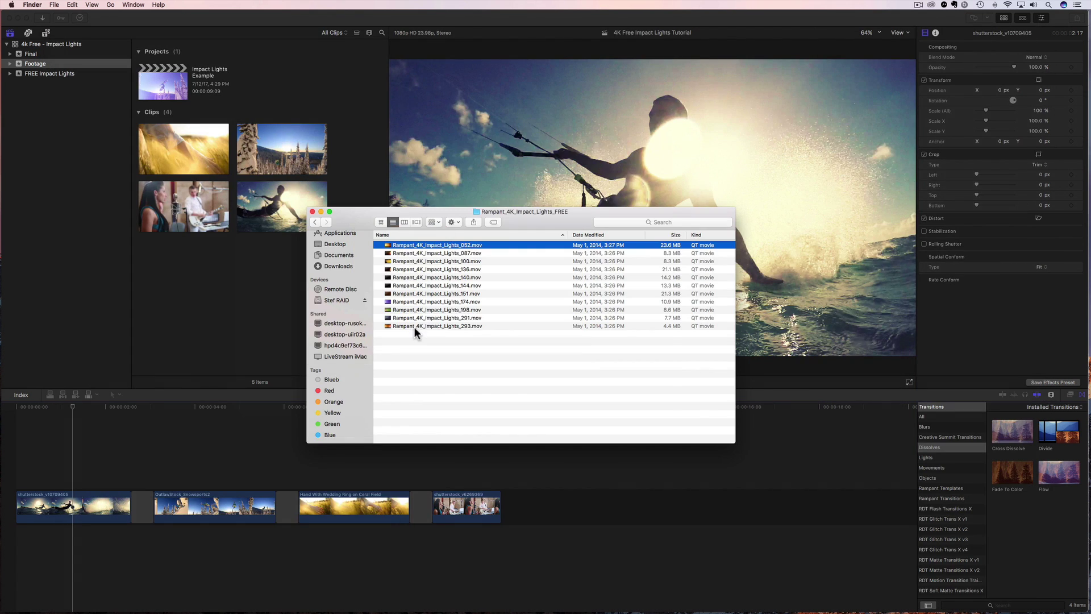
left_click(400, 252)
key("space")
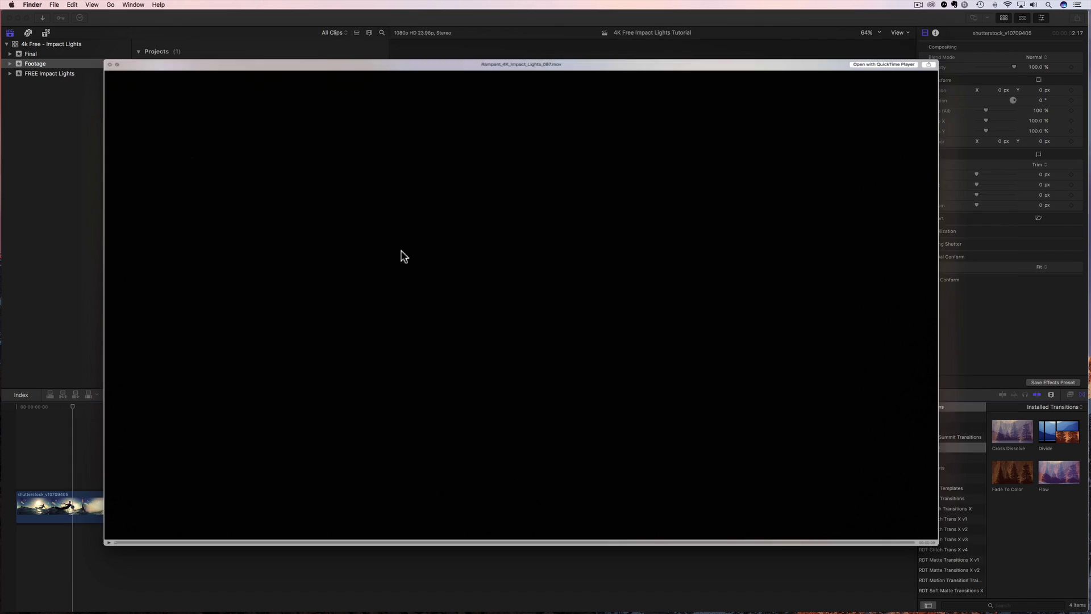
key("space")
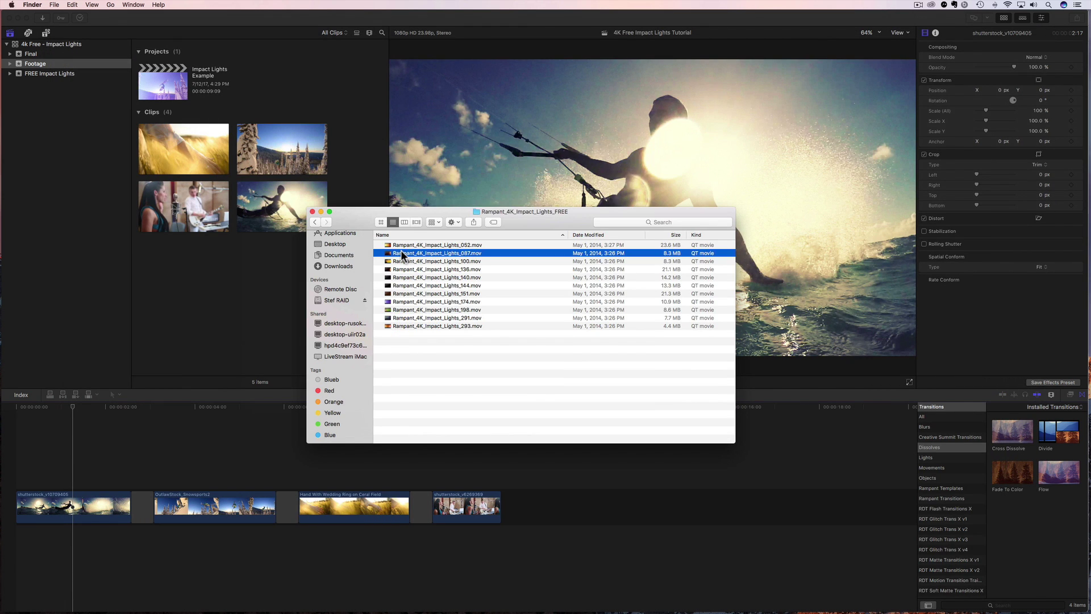
Create a new library event named 7-12-17.
left_click(37, 146)
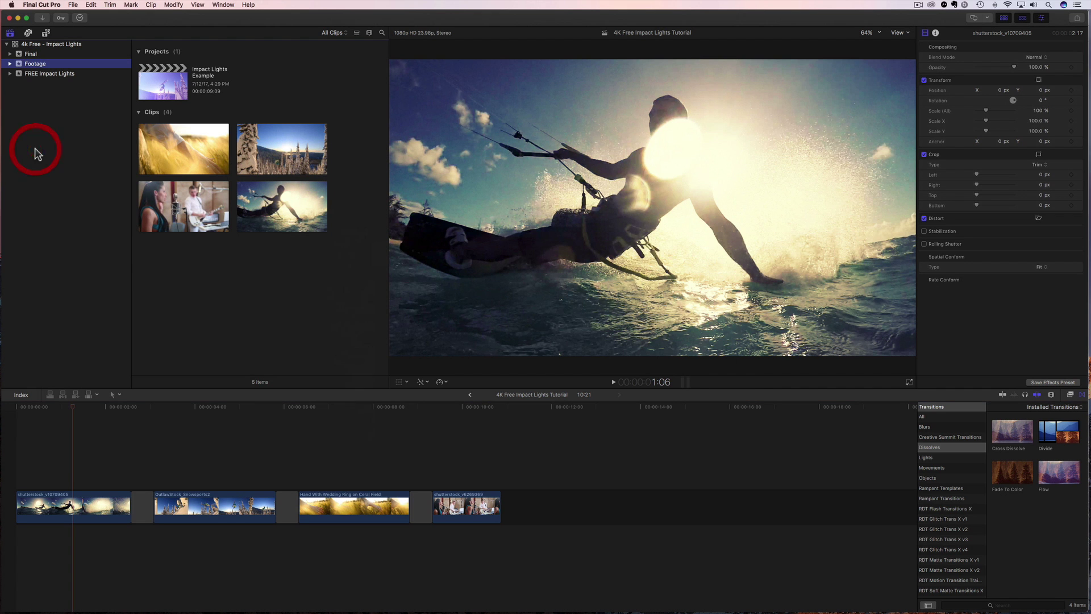
right_click(37, 146)
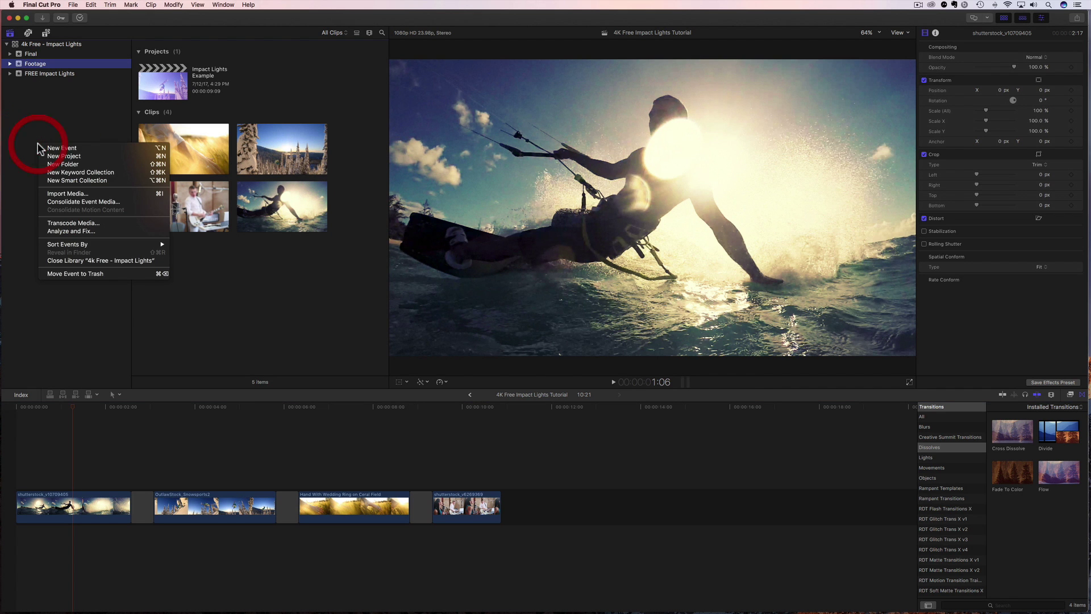
left_click(56, 148)
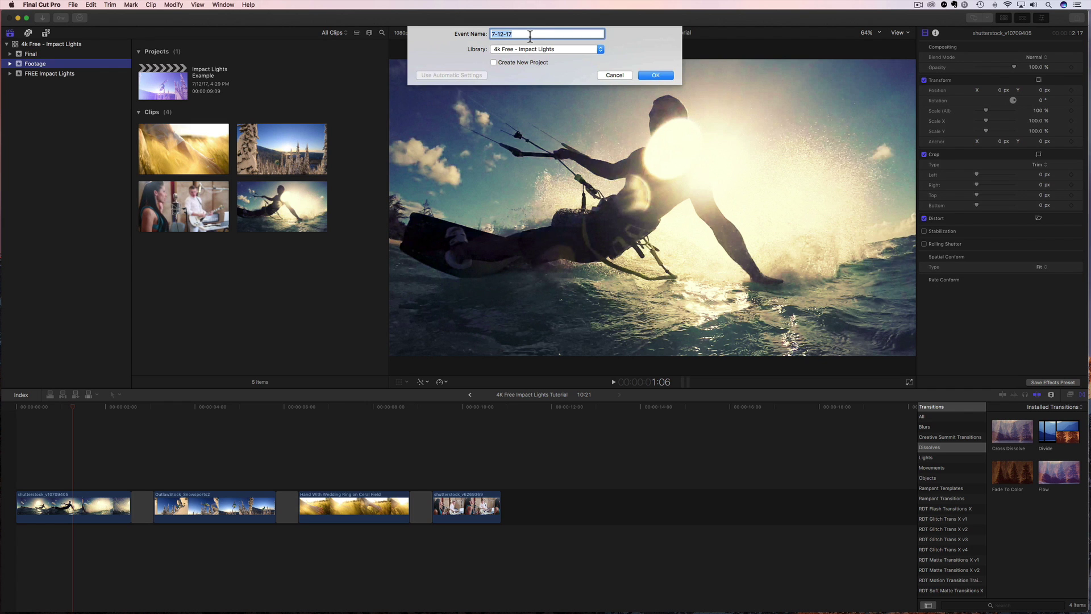
left_click(661, 76)
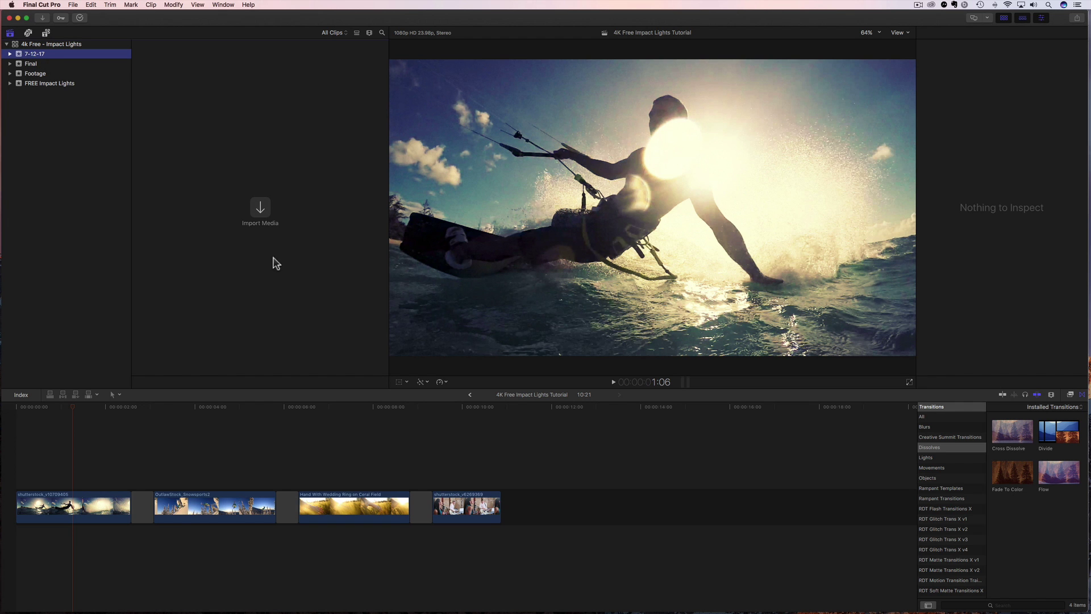
Drag all 11 impact light clips from Finder into the 7-12-17 event.
key("super+Tab")
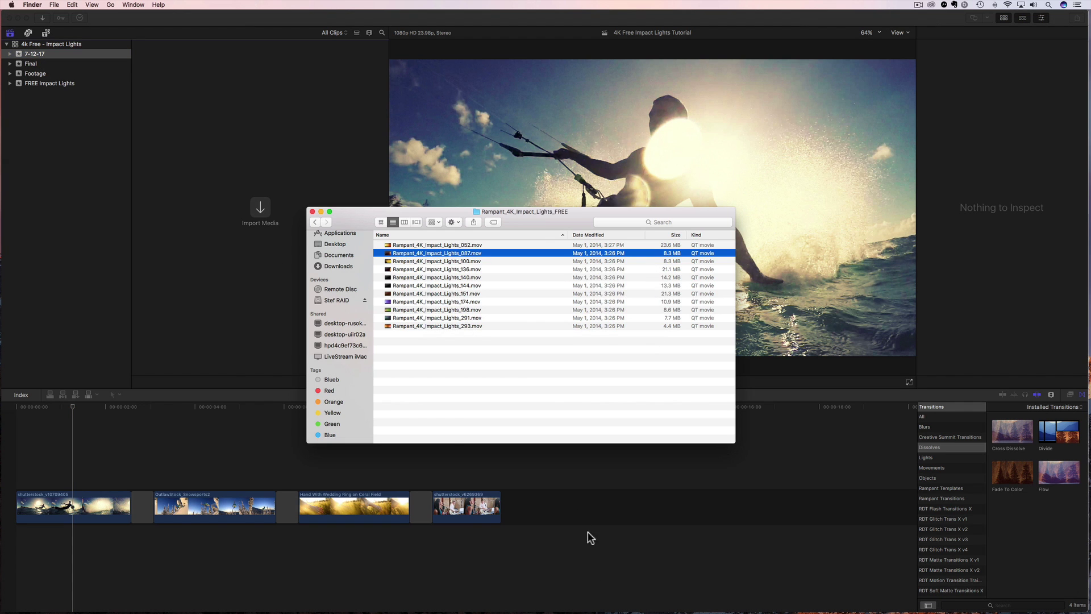
left_click(414, 246)
left_click(414, 325, "shift")
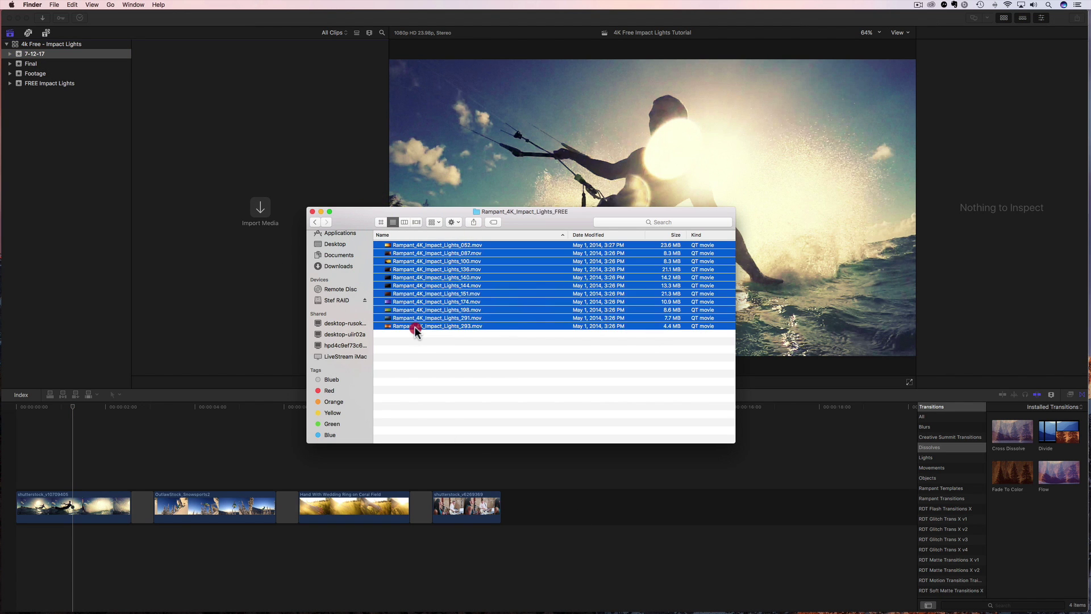
left_click_drag(409, 294, 237, 215)
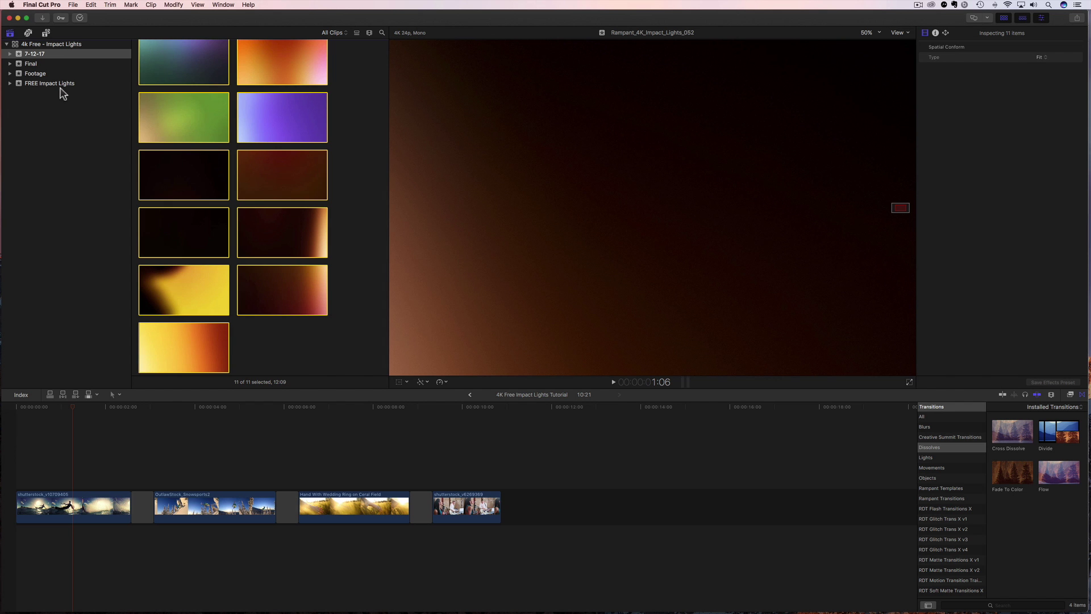
Scrub through the opening kitesurf clip at the start of the project.
left_click(43, 84)
left_click(36, 73)
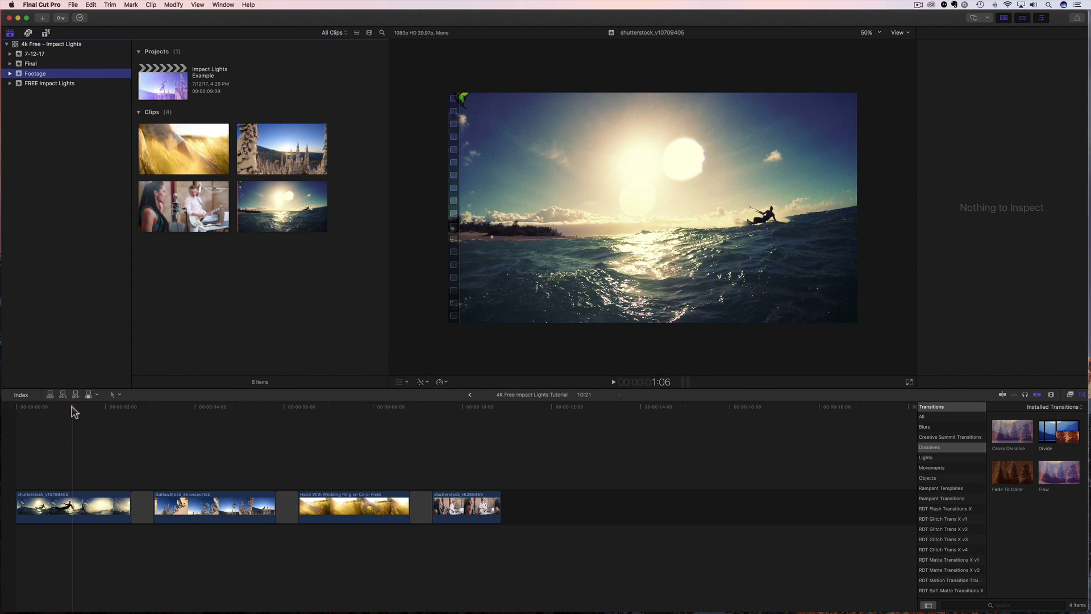
left_click_drag(73, 408, 40, 408)
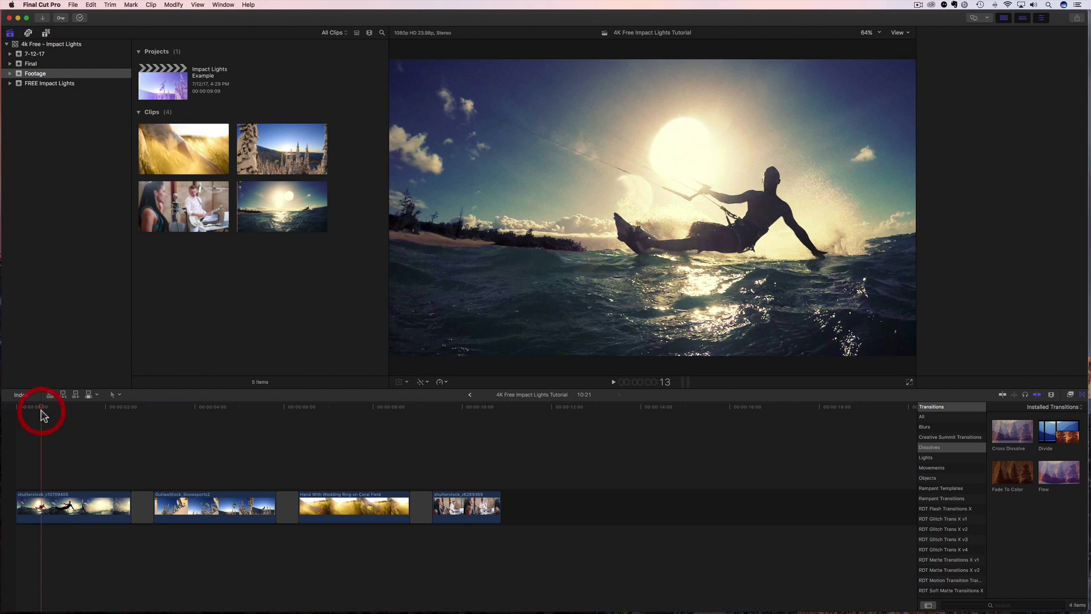
key("super+4")
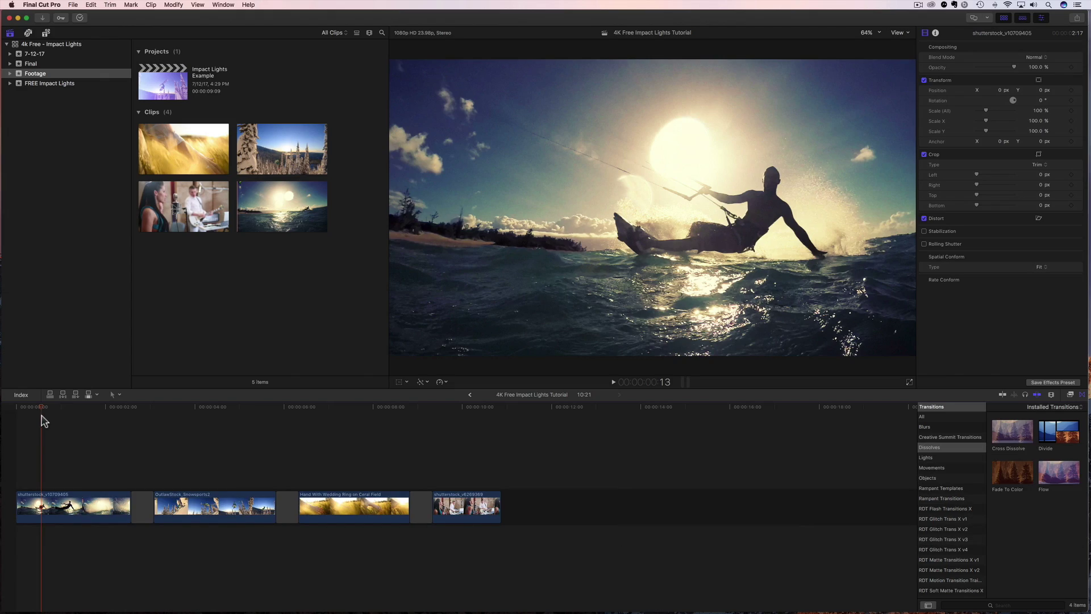
left_click_drag(40, 408, 75, 413)
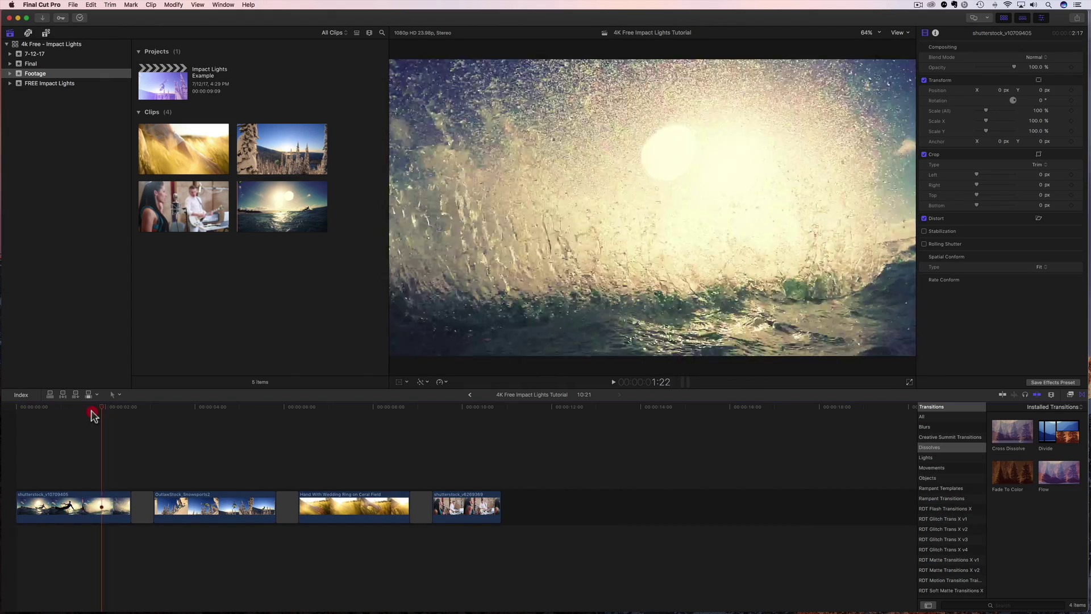
left_click_drag(94, 415, 41, 420)
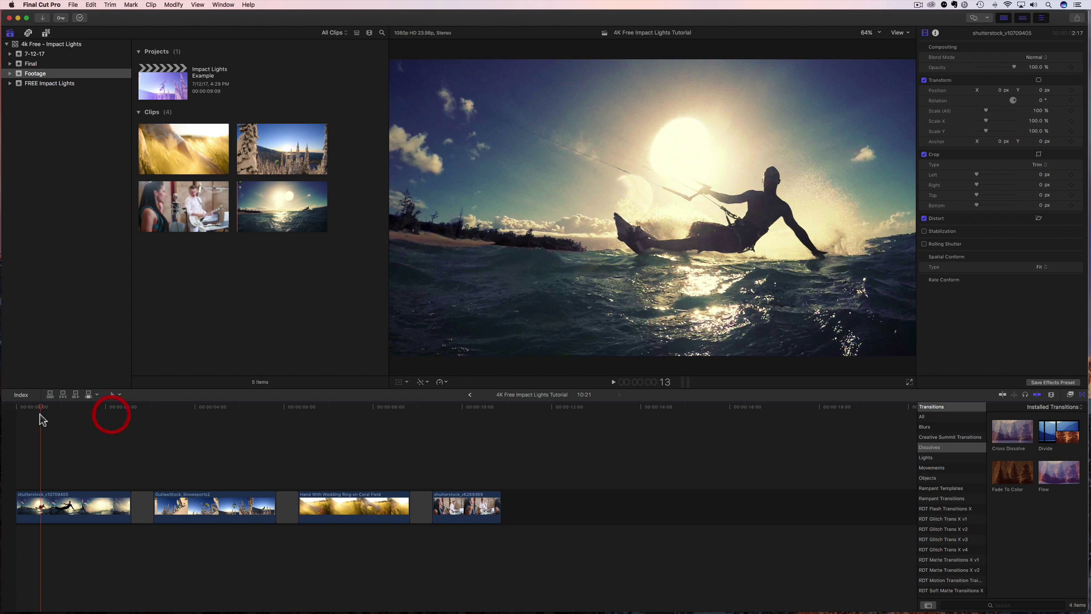
Connect Rampant_4K_Impact_Lights_151 above the kitesurf shot and park the playhead at 1:00.
left_click(37, 83)
scroll(245, 268, "up", 1)
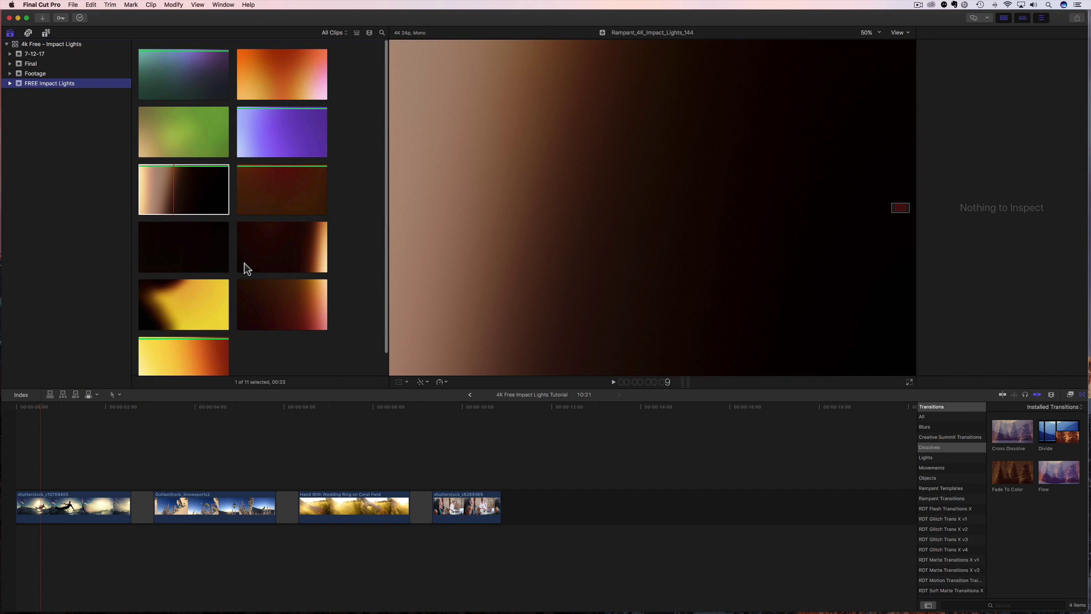
left_click(165, 188)
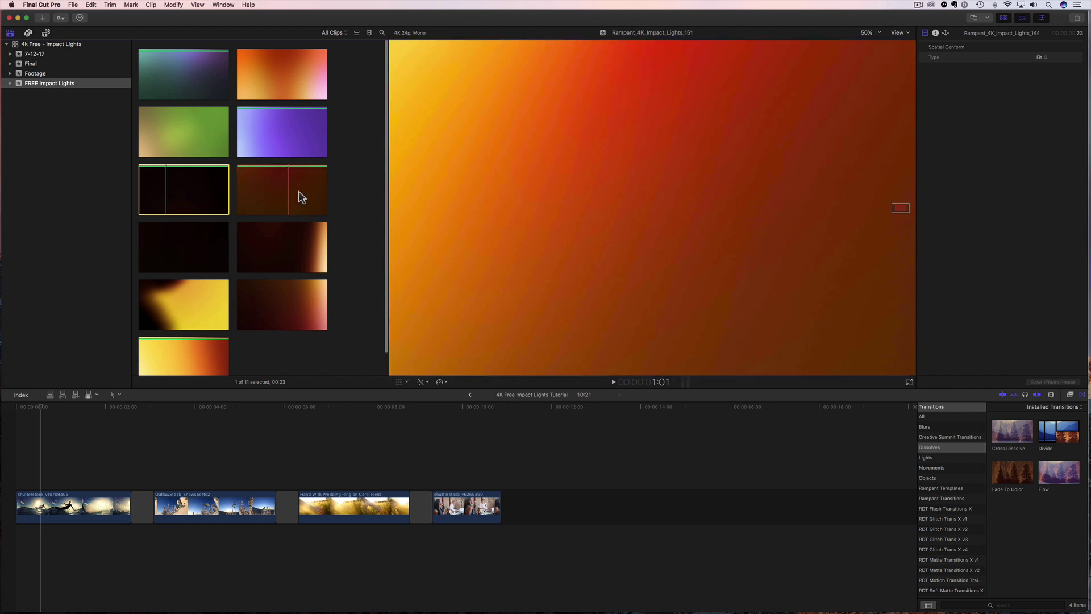
left_click(268, 191)
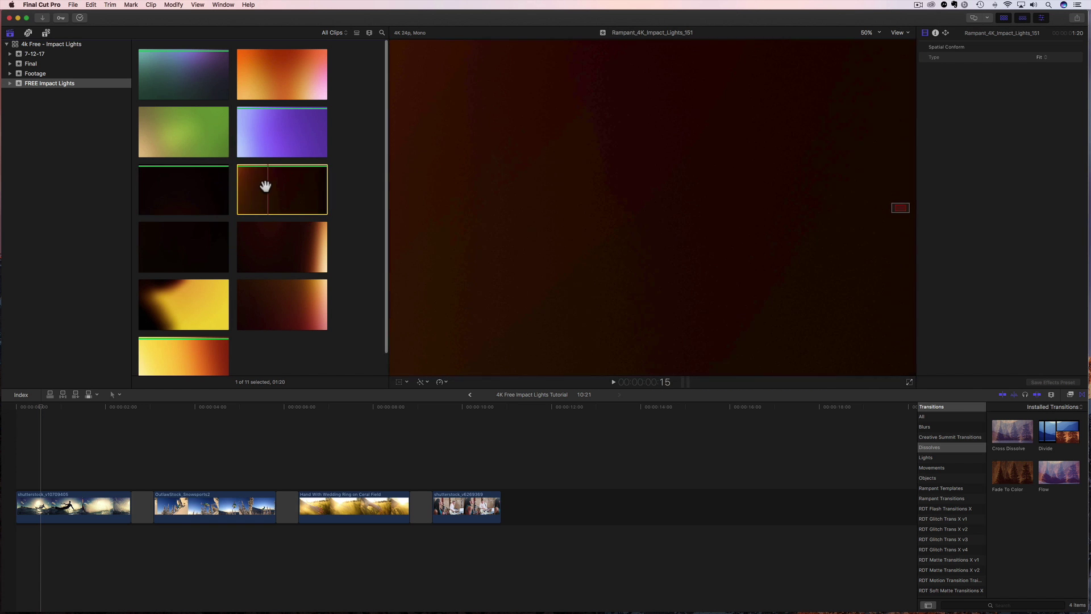
left_click(263, 188)
left_click_drag(132, 348, 36, 455)
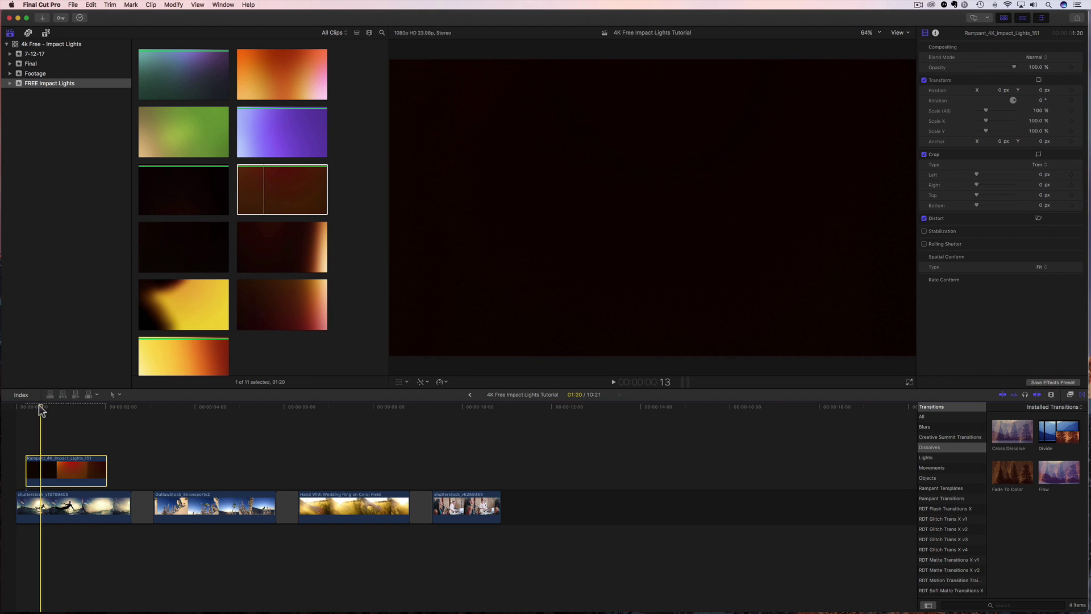
left_click(62, 407)
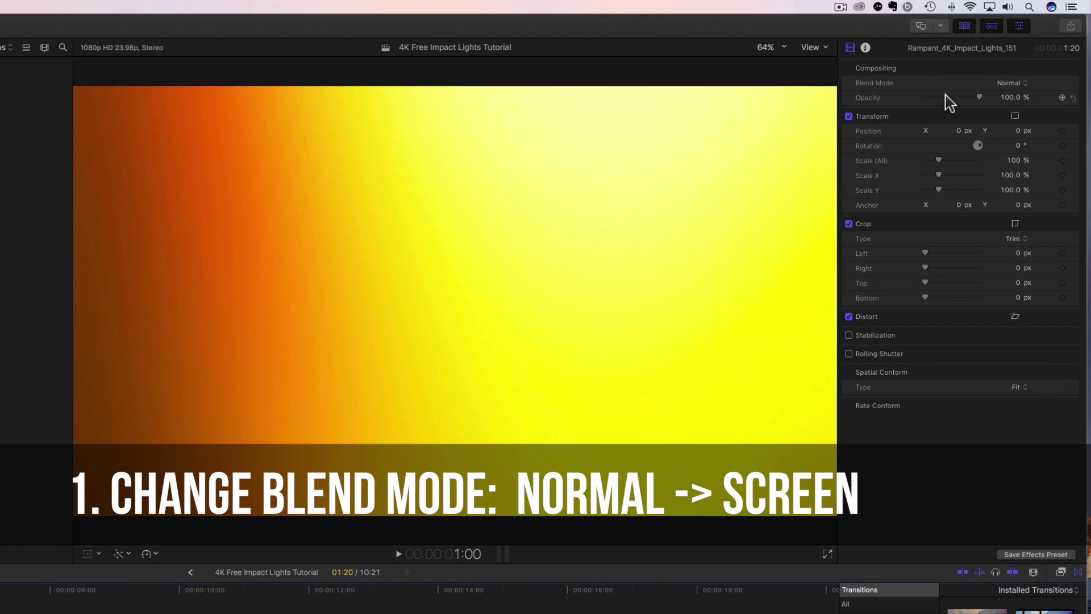
Give the 151 light clip Screen blending and Fill spatial conform, then play it over the kitesurf shot.
left_click(1014, 85)
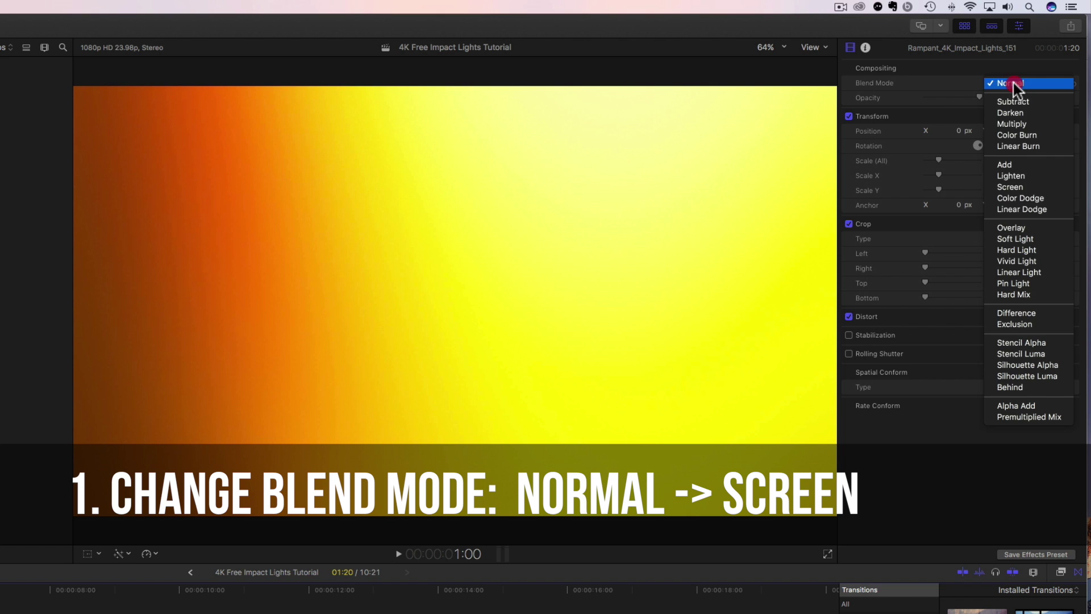
left_click(1006, 191)
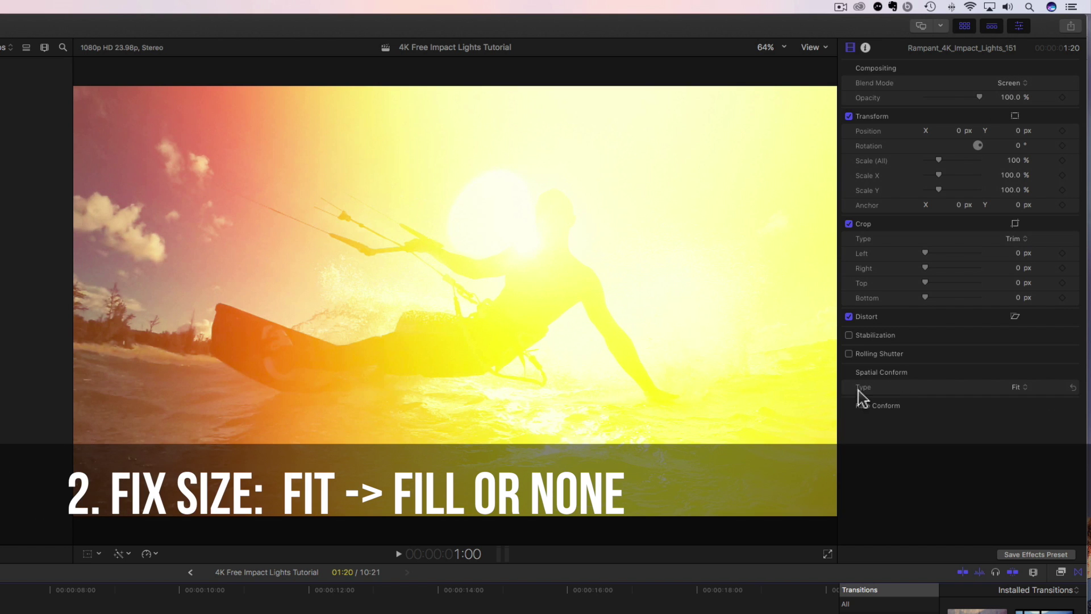
left_click(1021, 389)
left_click(1021, 387)
left_click(1022, 396)
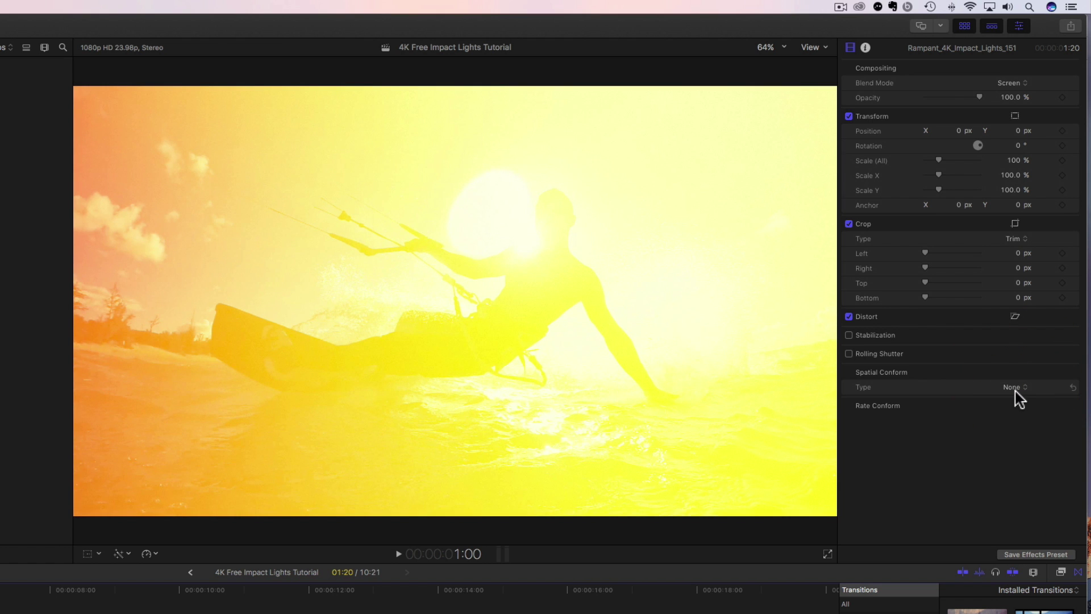
left_click(1016, 392)
left_click(1014, 375)
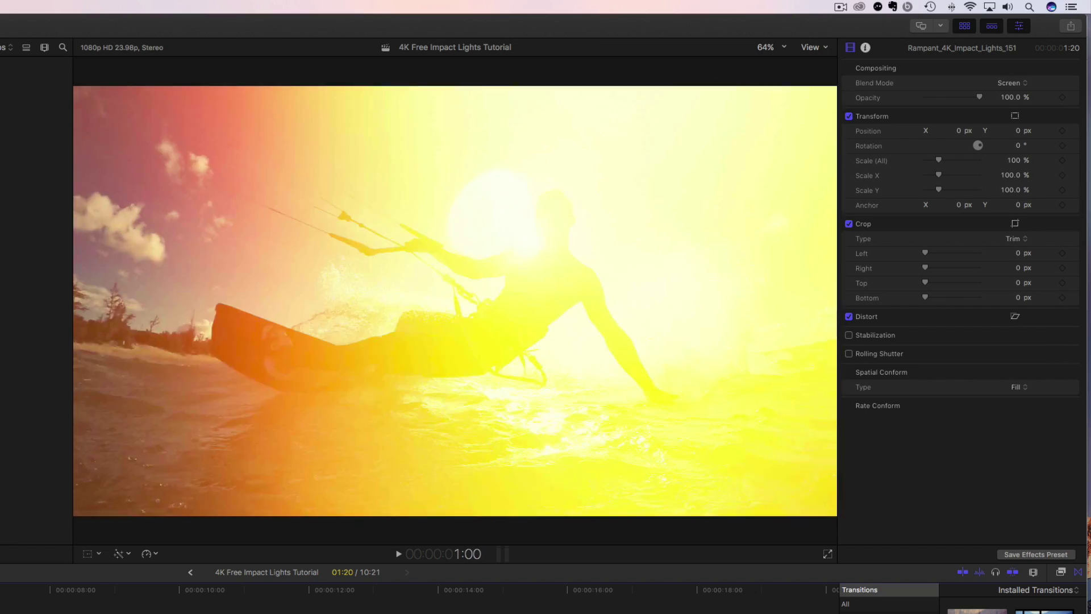
key("space")
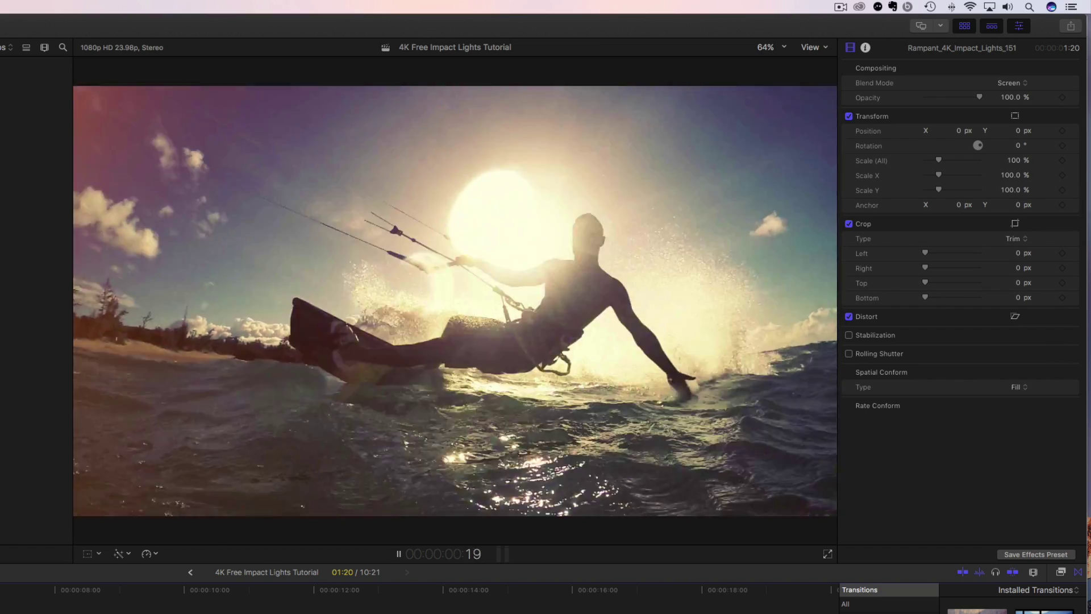
key("space")
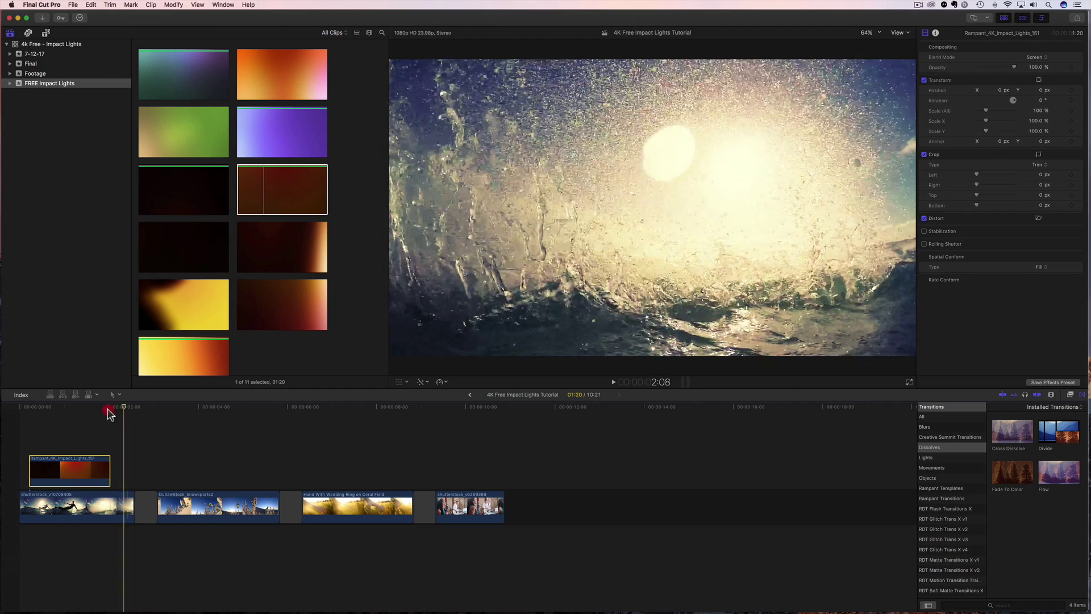
Drag the 151 light clip about 11 frames later over the kitesurf clip.
left_click_drag(108, 409, 87, 422)
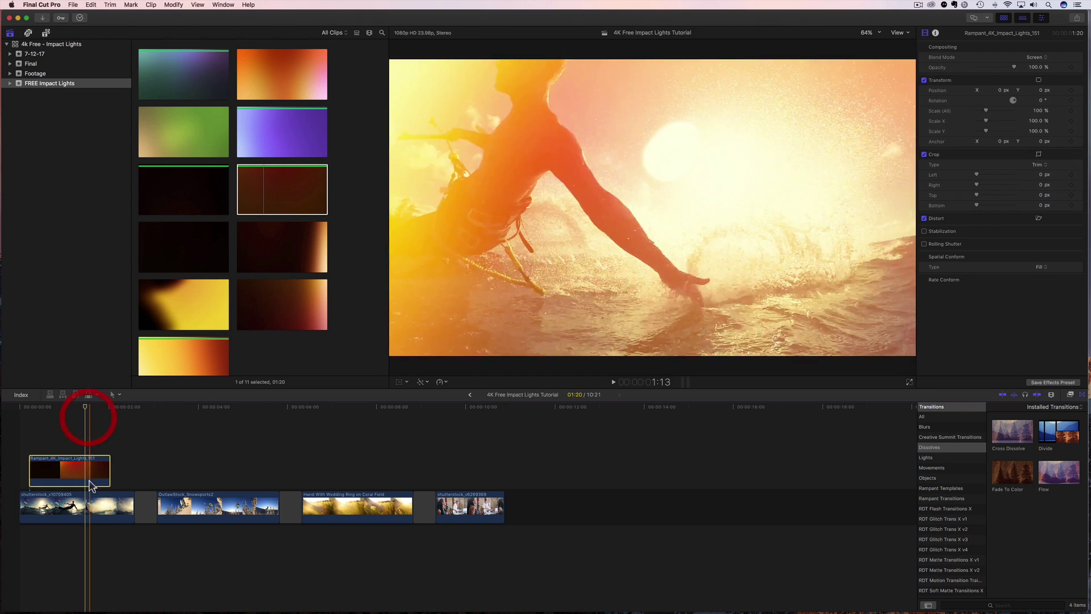
left_click(87, 500)
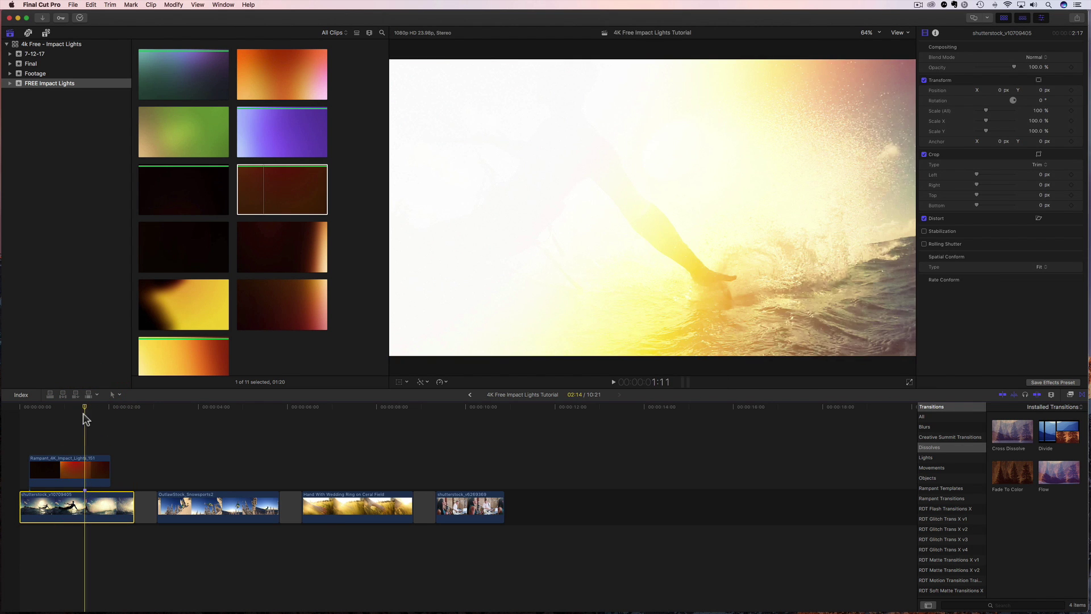
left_click_drag(85, 421, 66, 421)
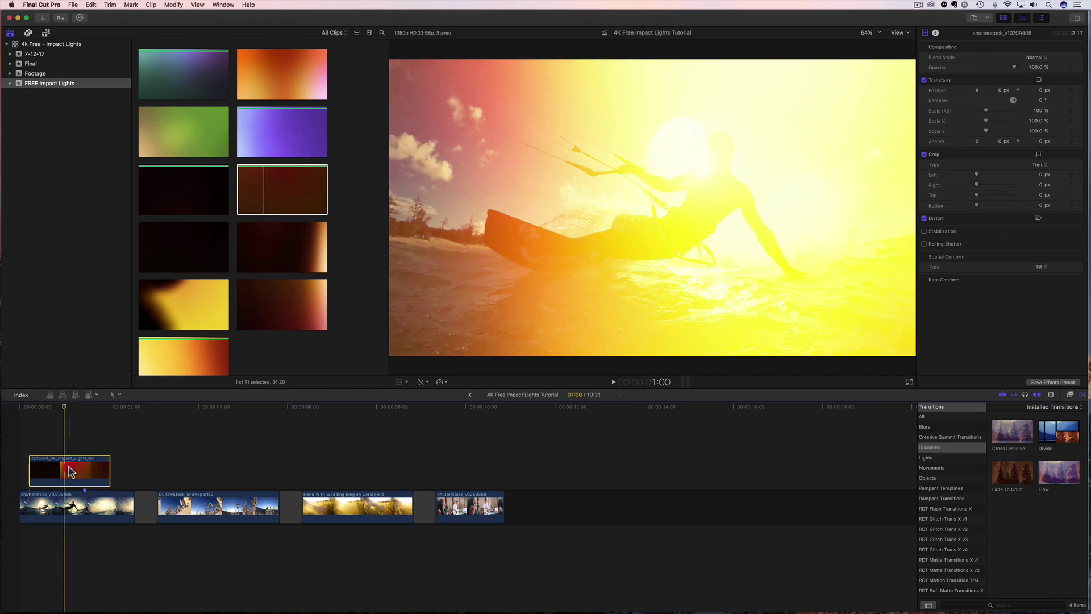
left_click(70, 470)
left_click_drag(70, 470, 91, 471)
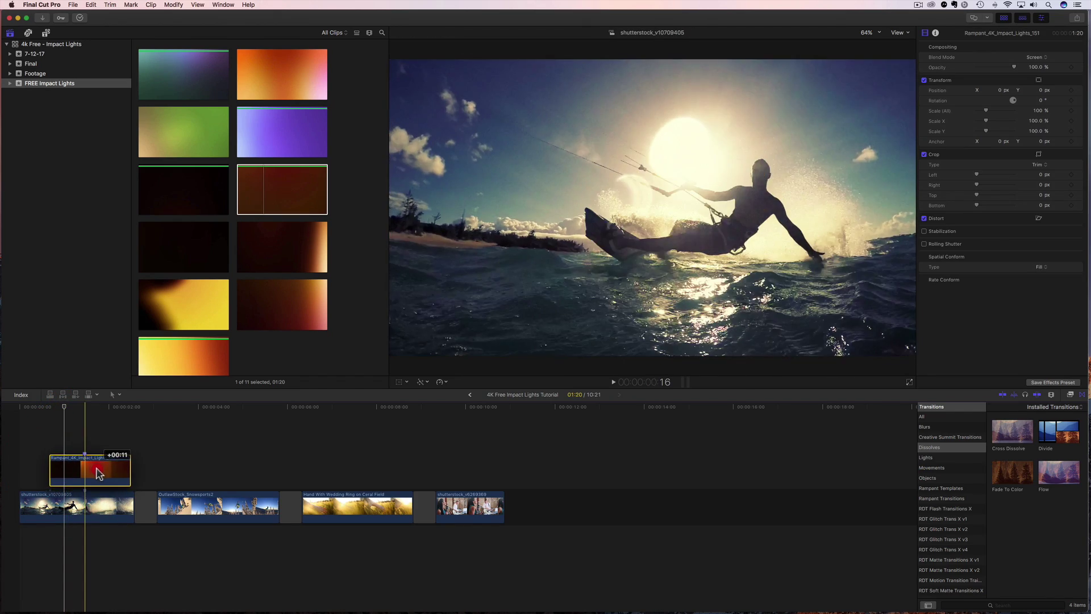
Play back the shifted flash into the snowsports shot, then select the 291 light clip.
left_click(34, 410)
key("space")
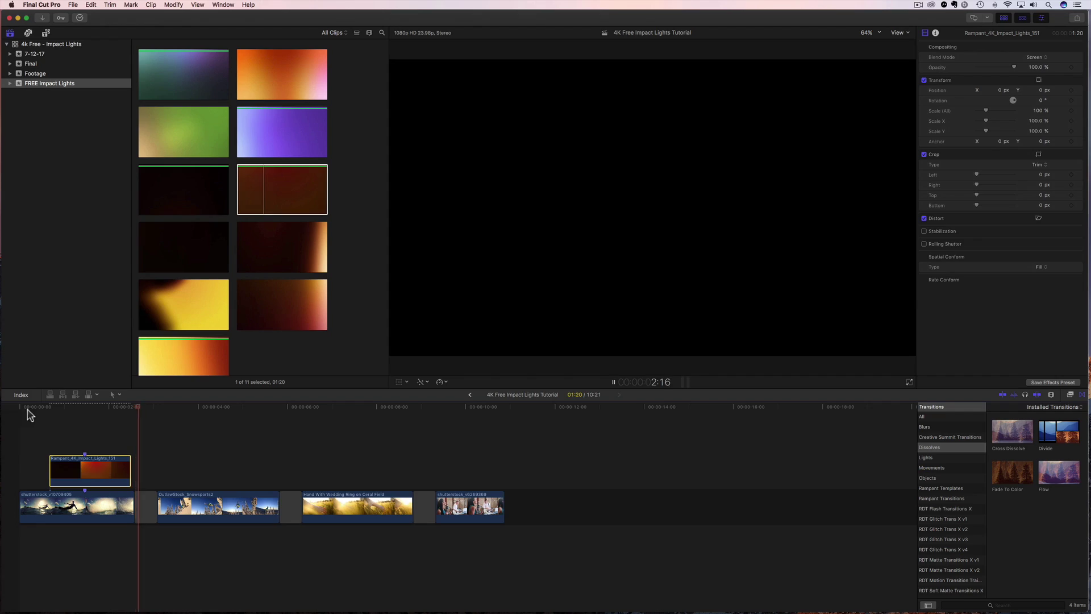
left_click(44, 410)
key("space")
key("space")
left_click(83, 420)
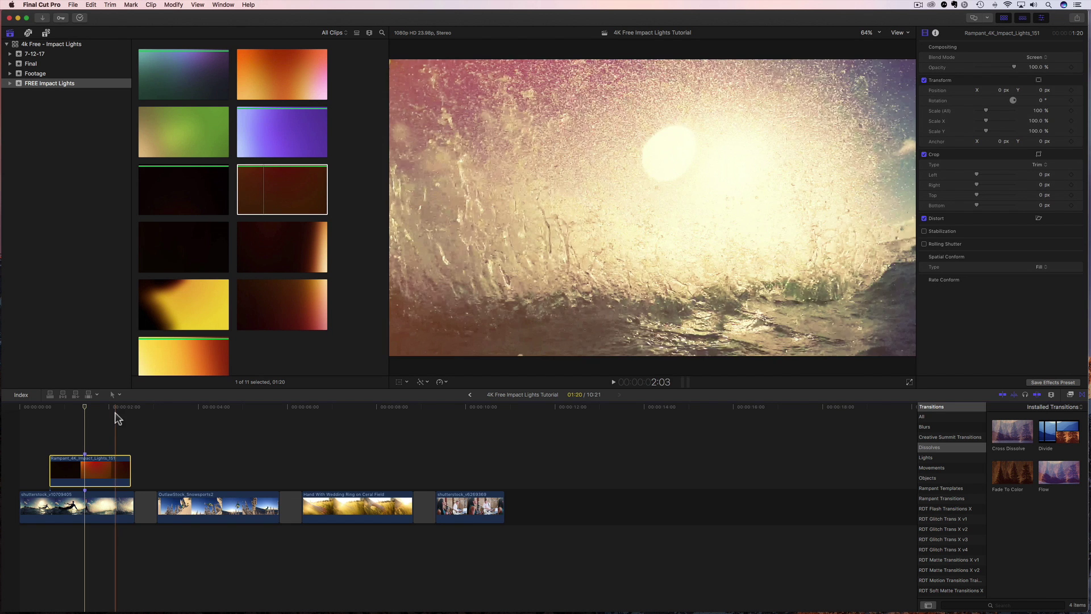
key("l")
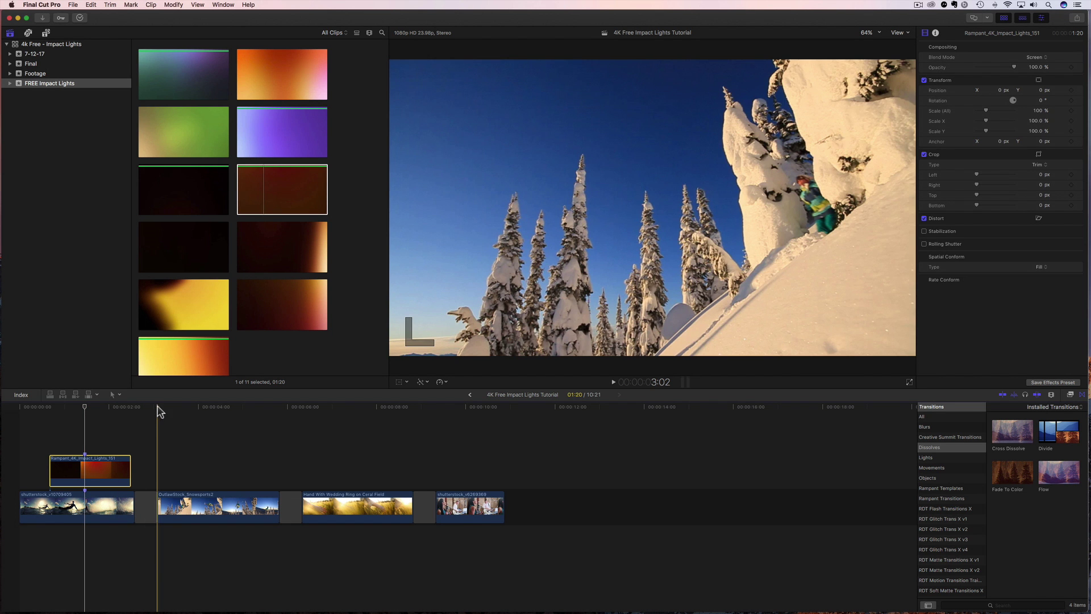
mouse_move(157, 407)
left_mouse_down()
mouse_move(257, 401)
mouse_move(156, 414)
mouse_move(261, 419)
mouse_move(176, 419)
mouse_move(256, 432)
mouse_move(174, 448)
left_mouse_up()
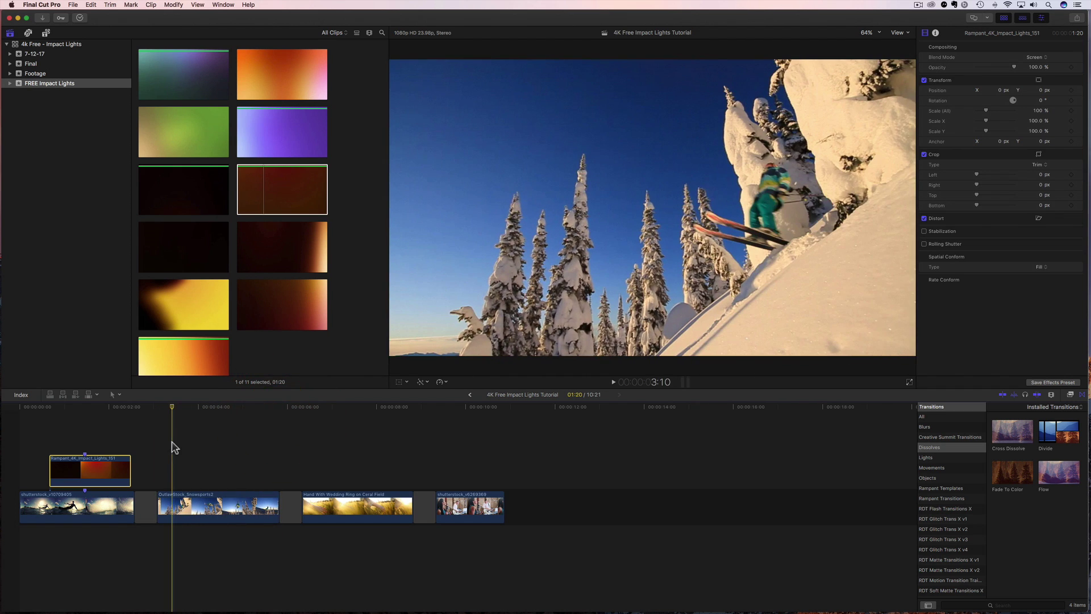
left_click(157, 67)
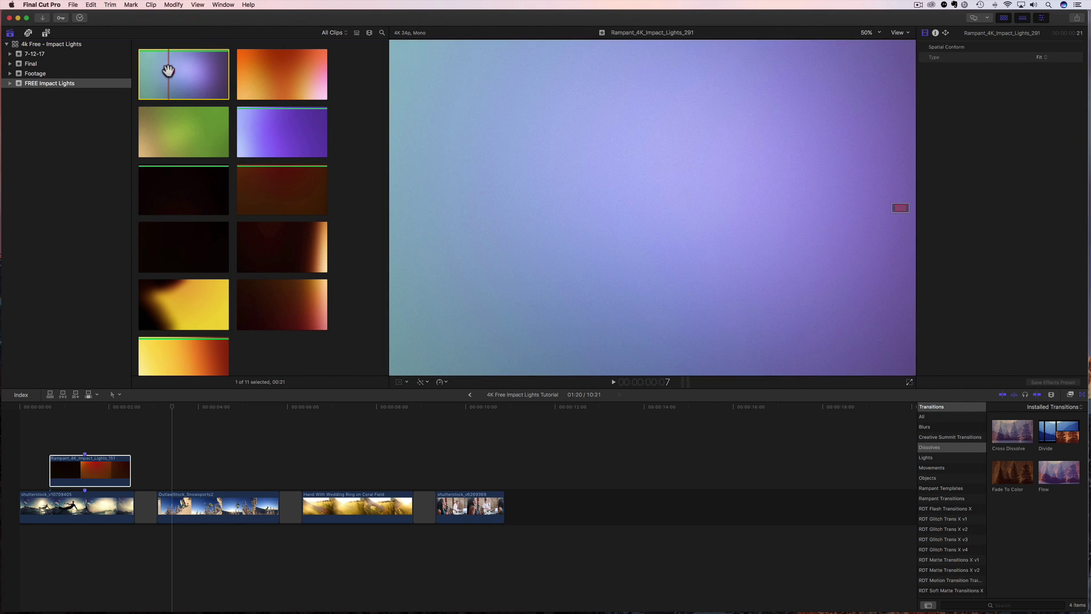
Connect Rampant_4K_Impact_Lights_291 above the Snowsports clip with Screen blending and Fill conform.
left_click_drag(168, 70, 171, 469)
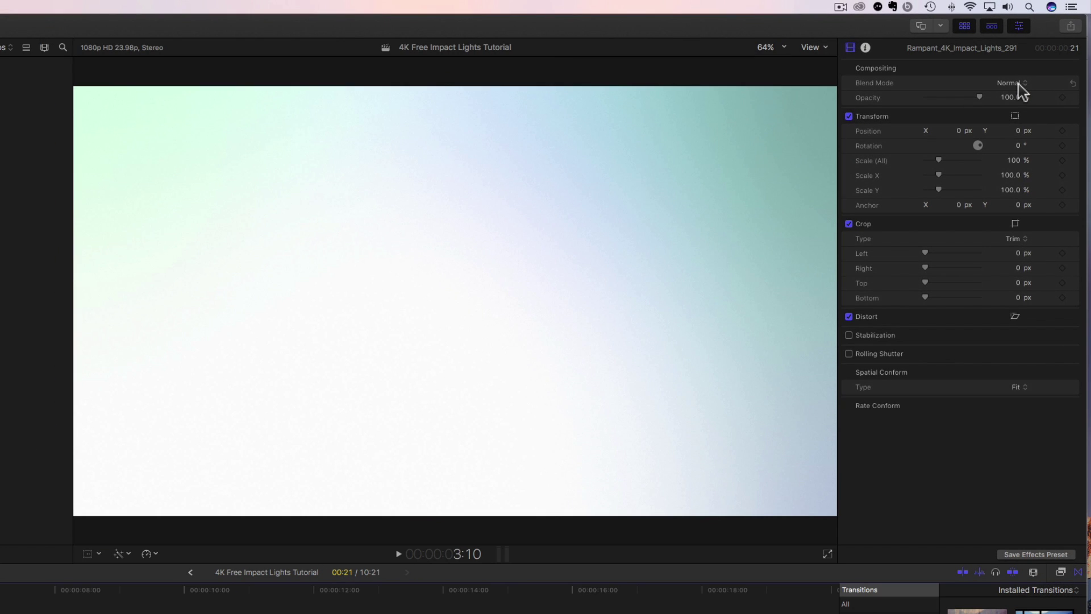
left_click(1017, 84)
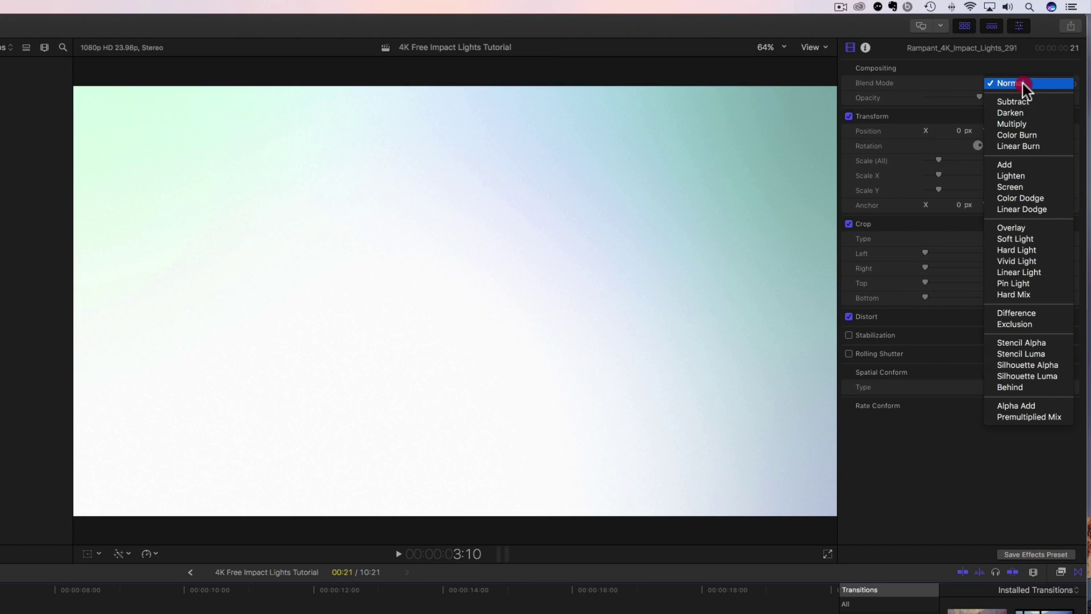
left_click(1014, 189)
left_click(1023, 389)
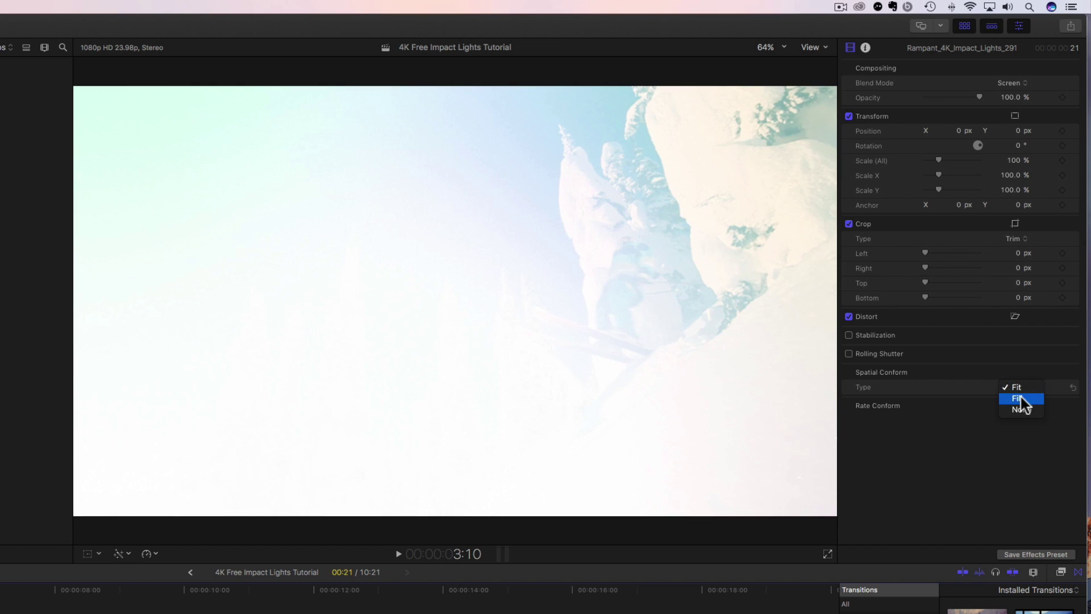
left_click(1022, 399)
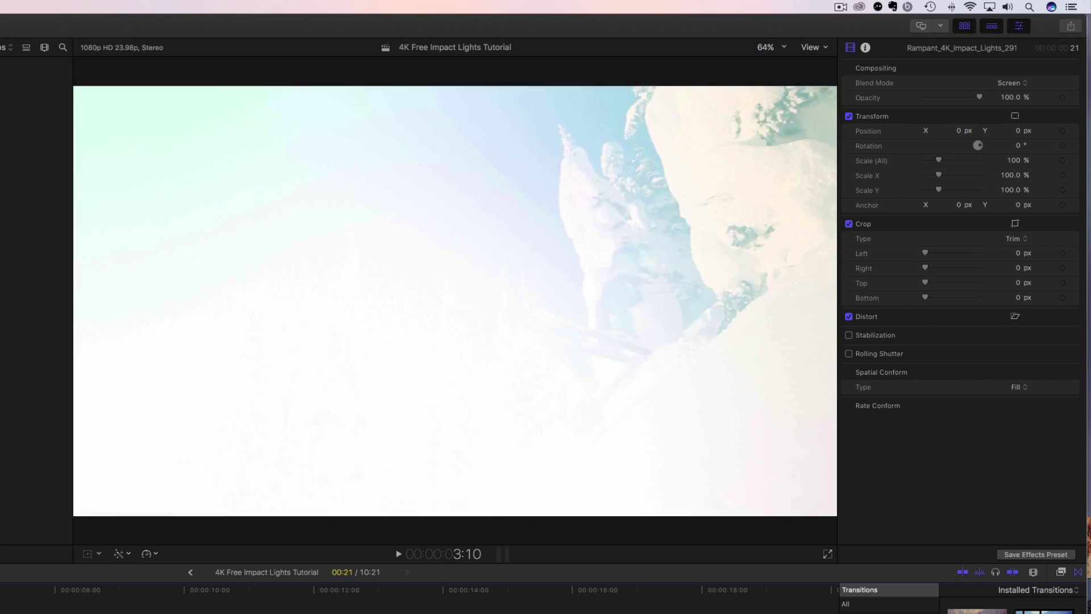
Play the snowsports overlay, then return the playhead to 3:14.
key("space")
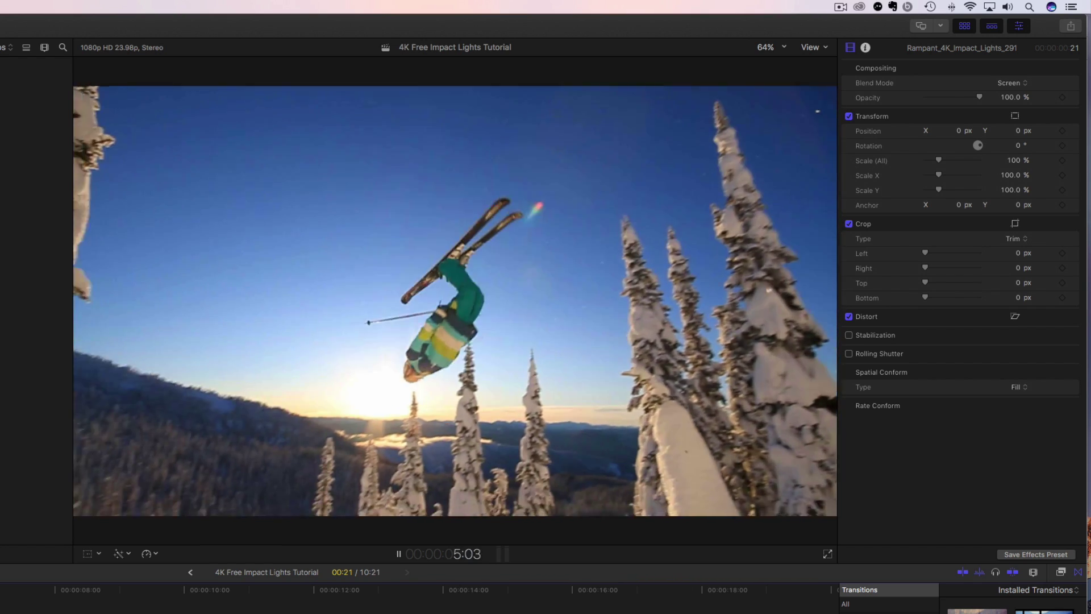
key("space")
left_click_drag(258, 407, 180, 421)
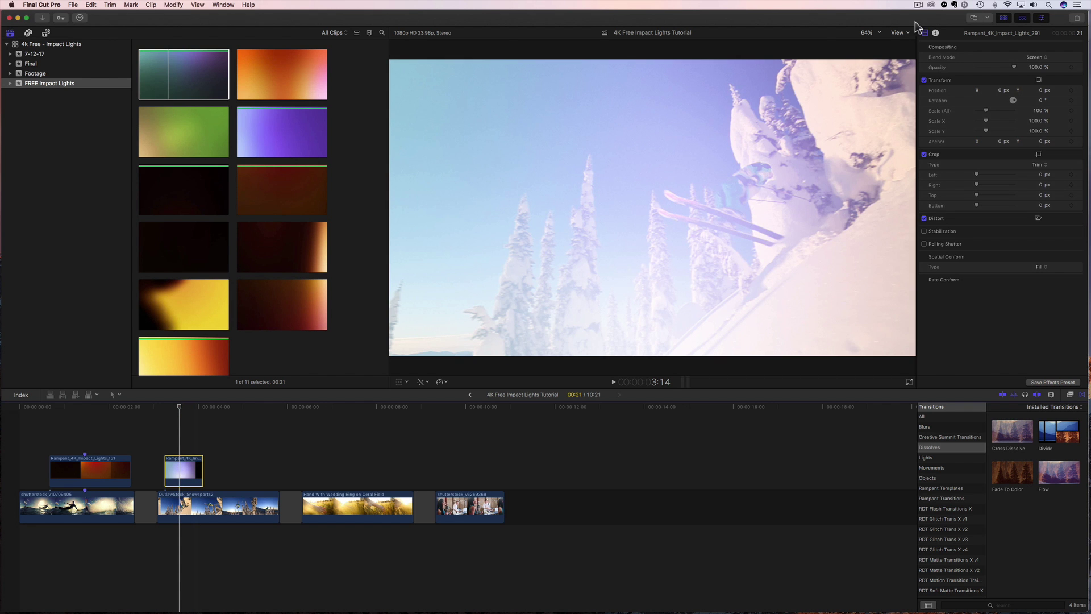
left_click(868, 33)
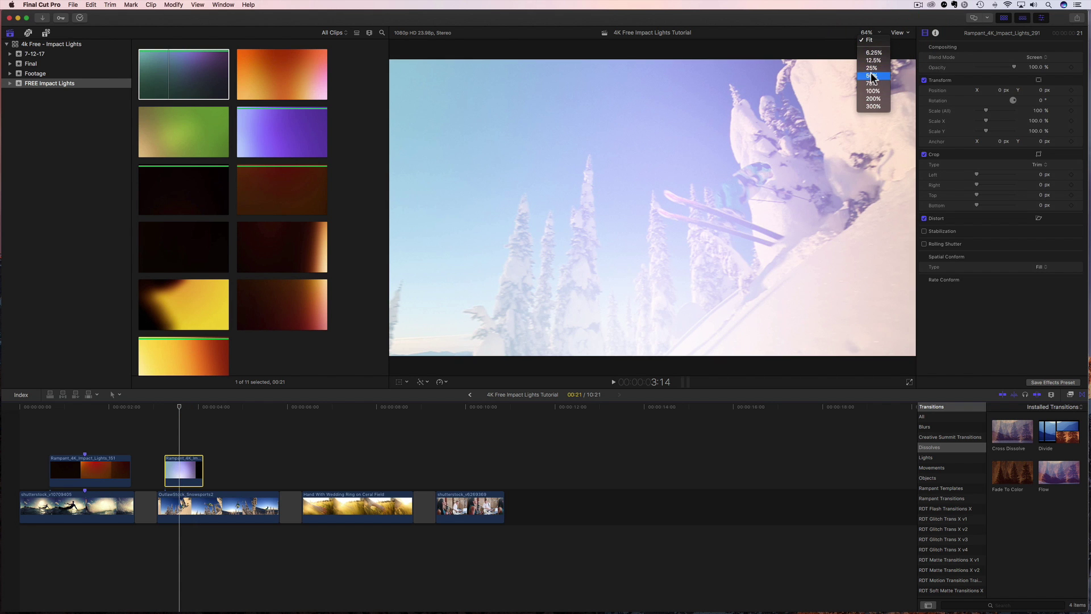
Zoom the viewer to 25% and show transform handles for the Rampant_4K_Impact_Lights_291 clip.
left_click(871, 75)
left_click(873, 35)
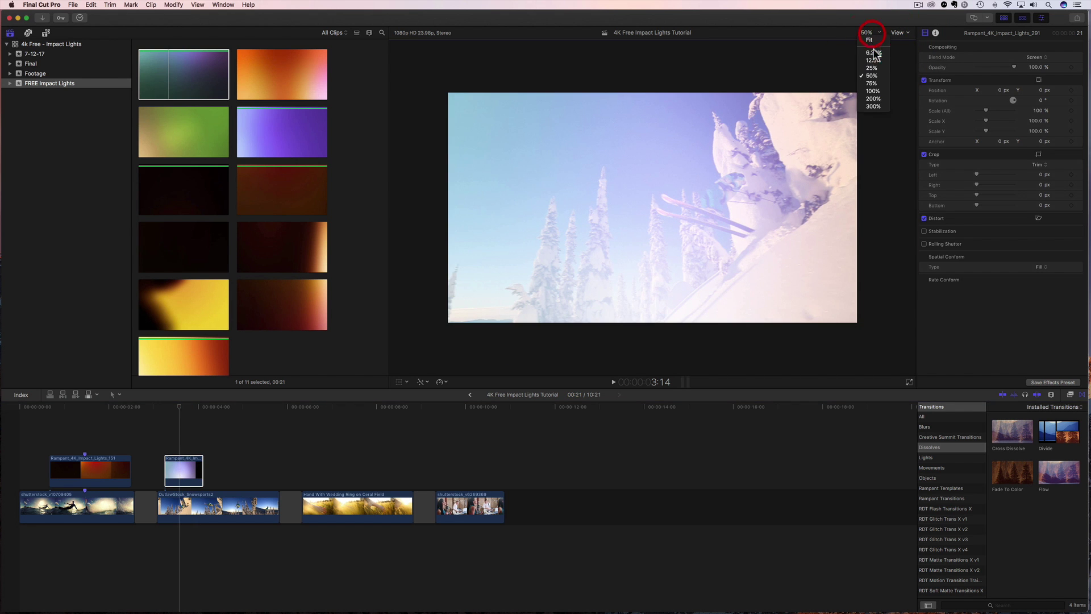
left_click(874, 73)
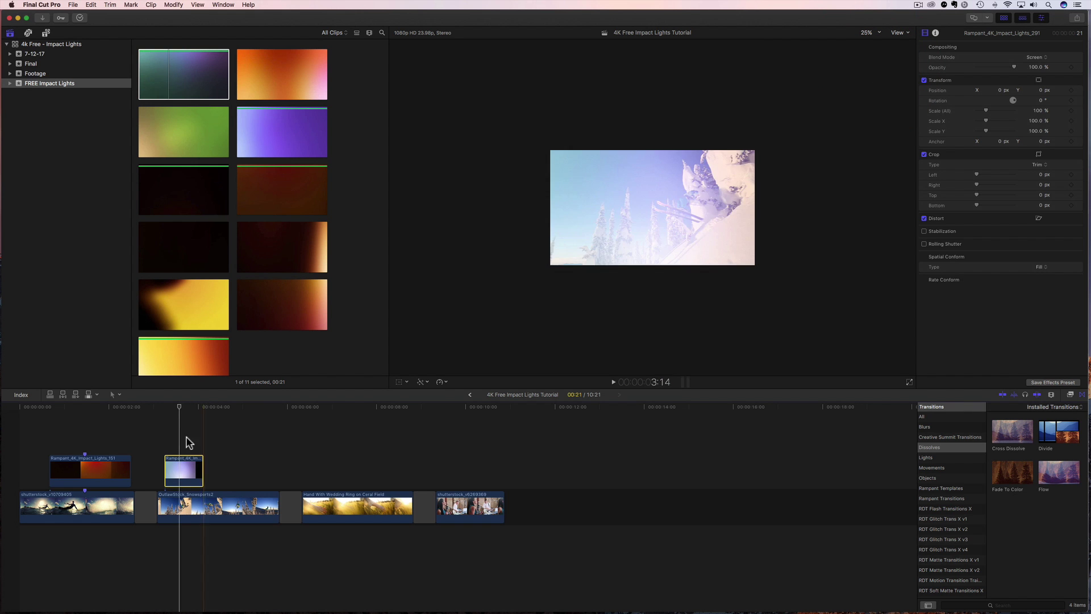
left_click(183, 504)
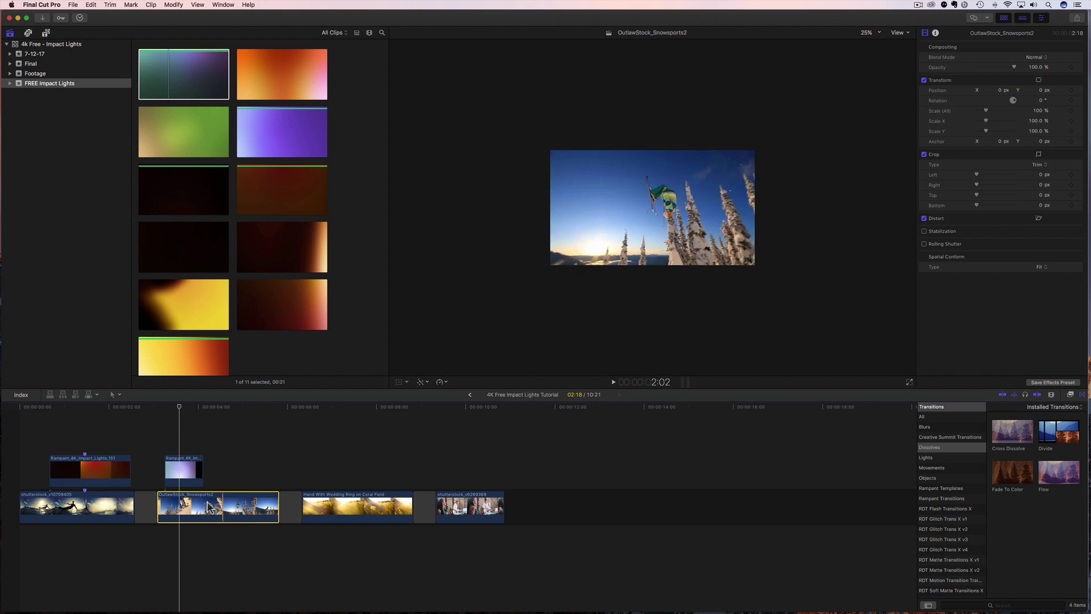
left_click(398, 385)
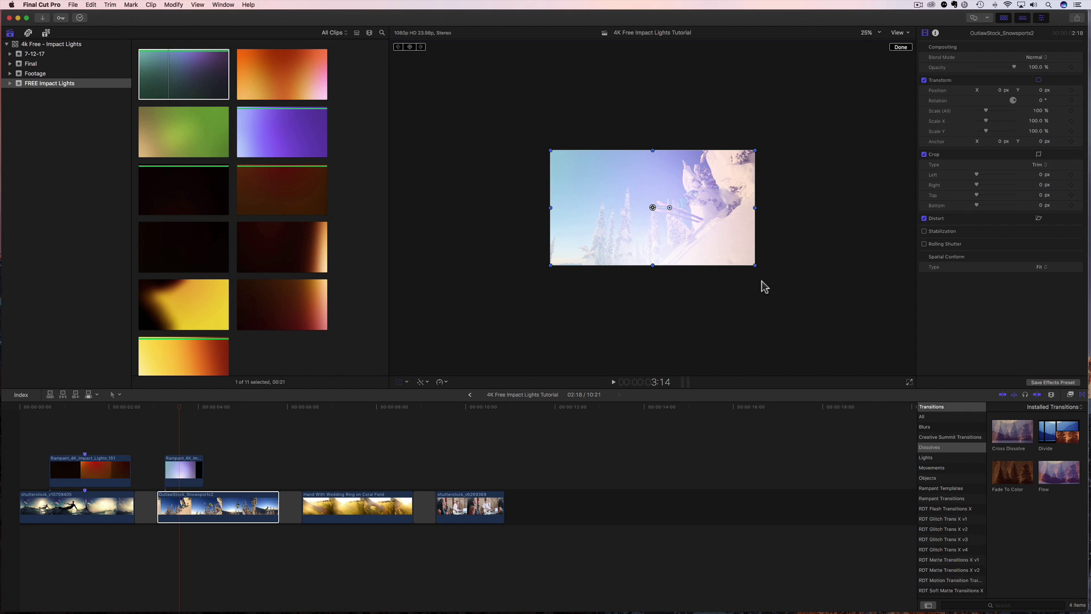
left_click(222, 506)
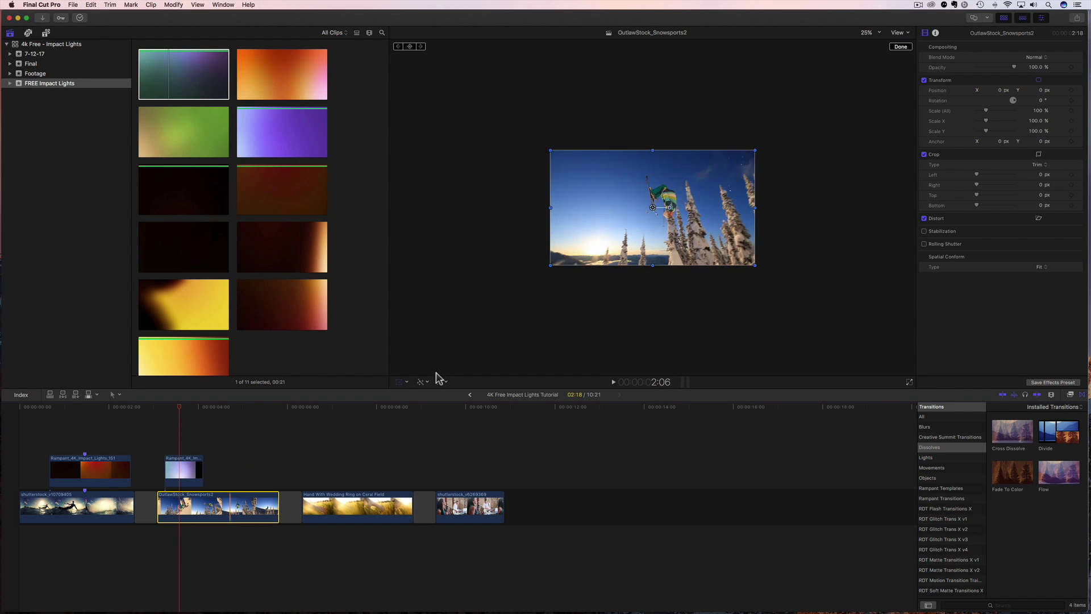
left_click(190, 475)
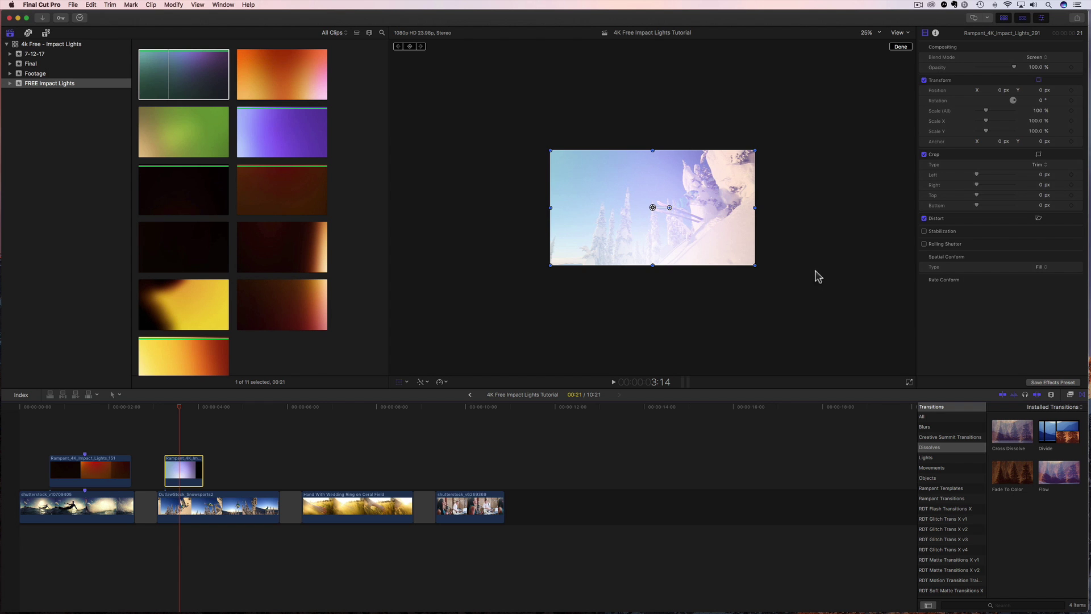
Turn off frame scaling on the 291 overlay, reposition it in the viewer, and preview it.
left_click(1041, 273)
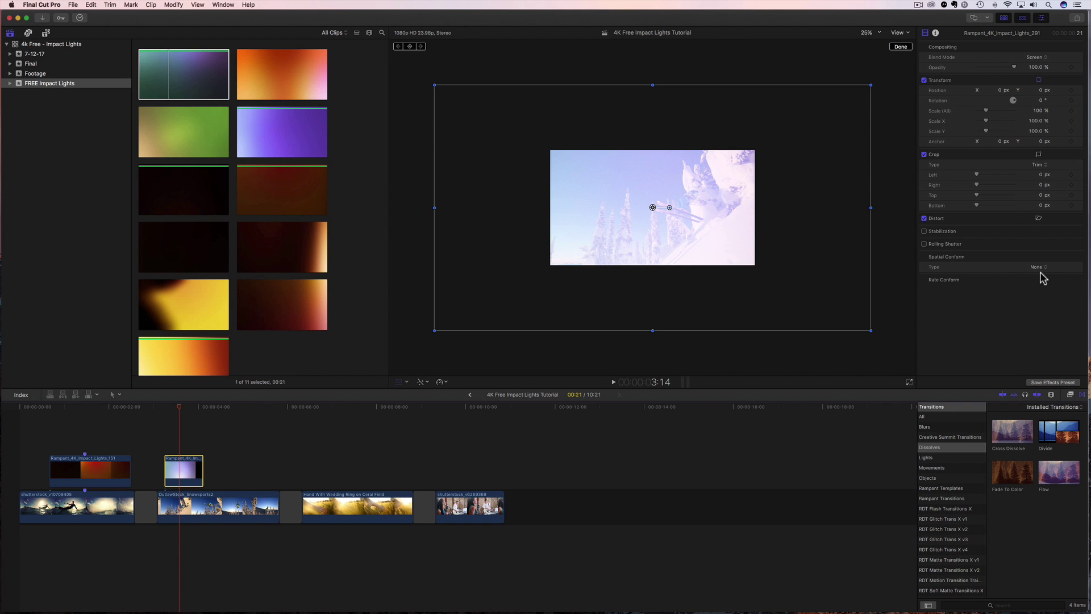
left_click_drag(519, 259, 407, 318)
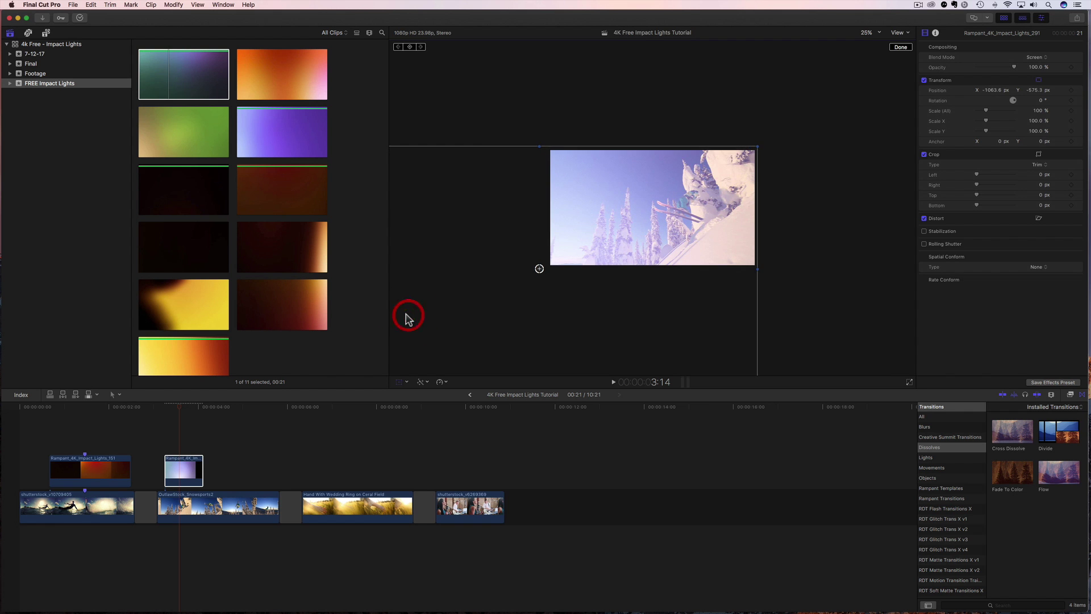
left_click(159, 414)
key("space")
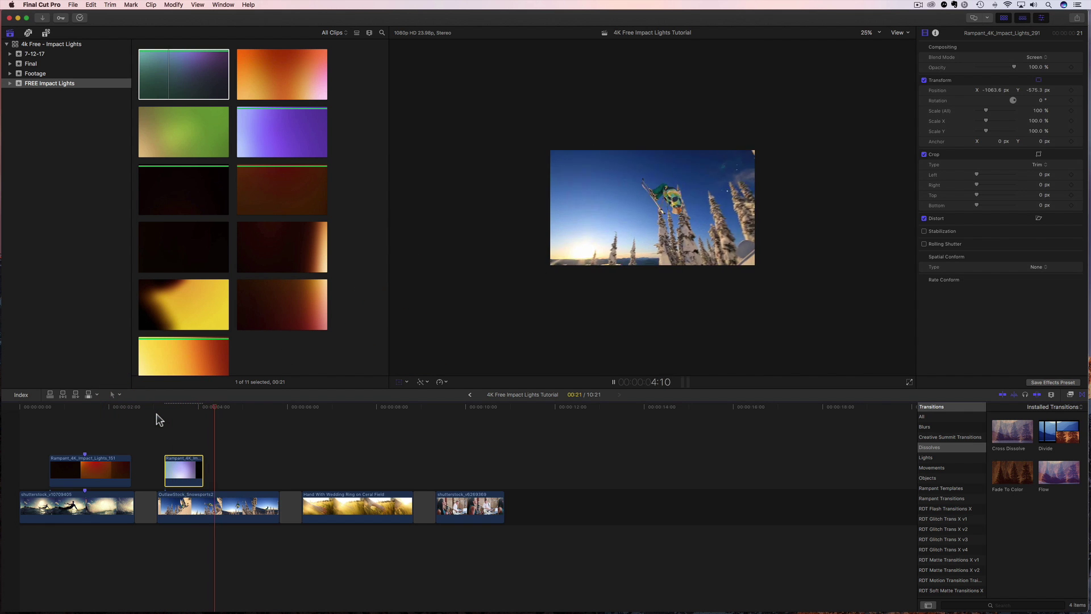
key("space")
left_click_drag(237, 412, 178, 419)
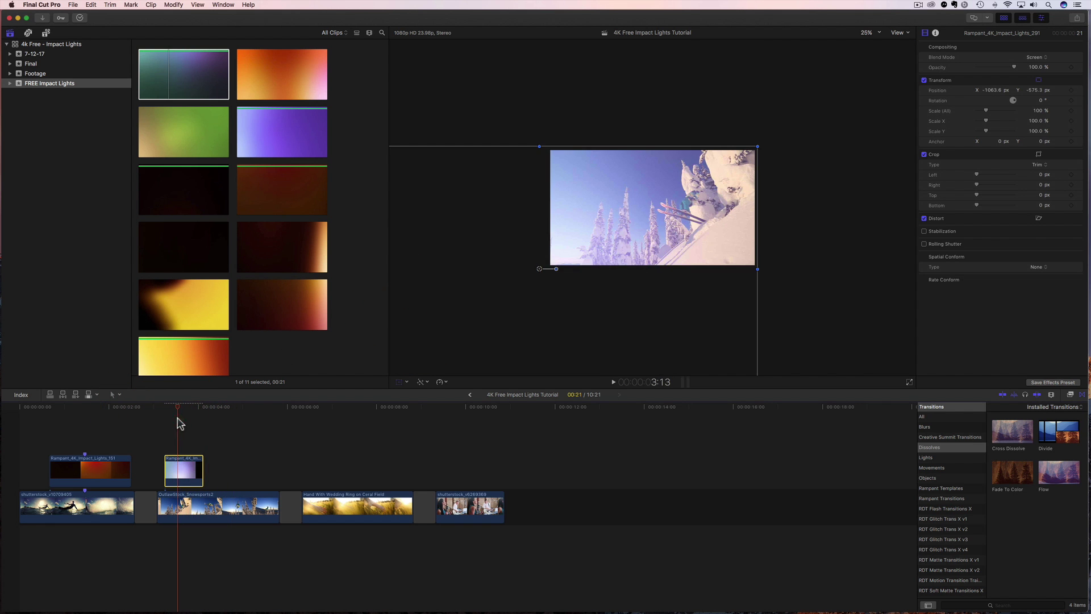
left_click_drag(565, 313, 664, 275)
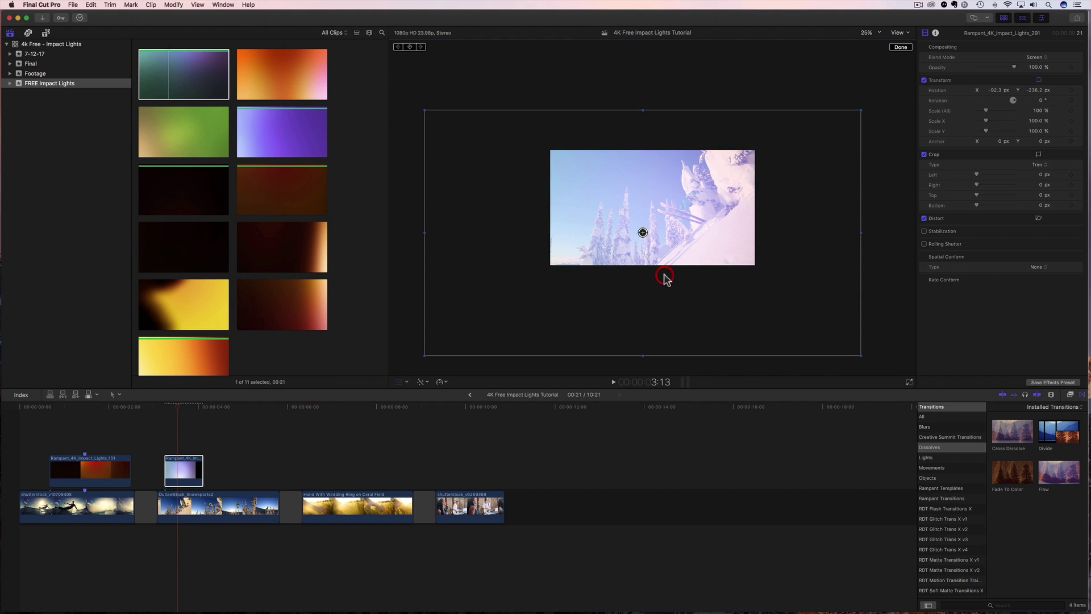
Rotate the overlay 90°, nudge it down and right, and preview the result.
left_click(1043, 101)
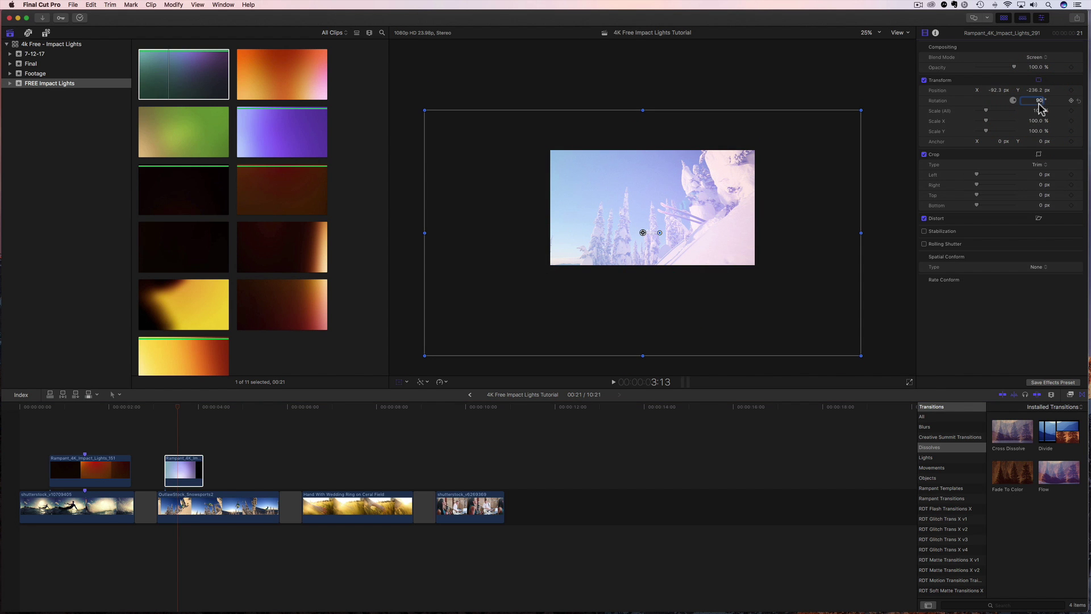
type("90")
key("Return")
left_click_drag(637, 310, 646, 318)
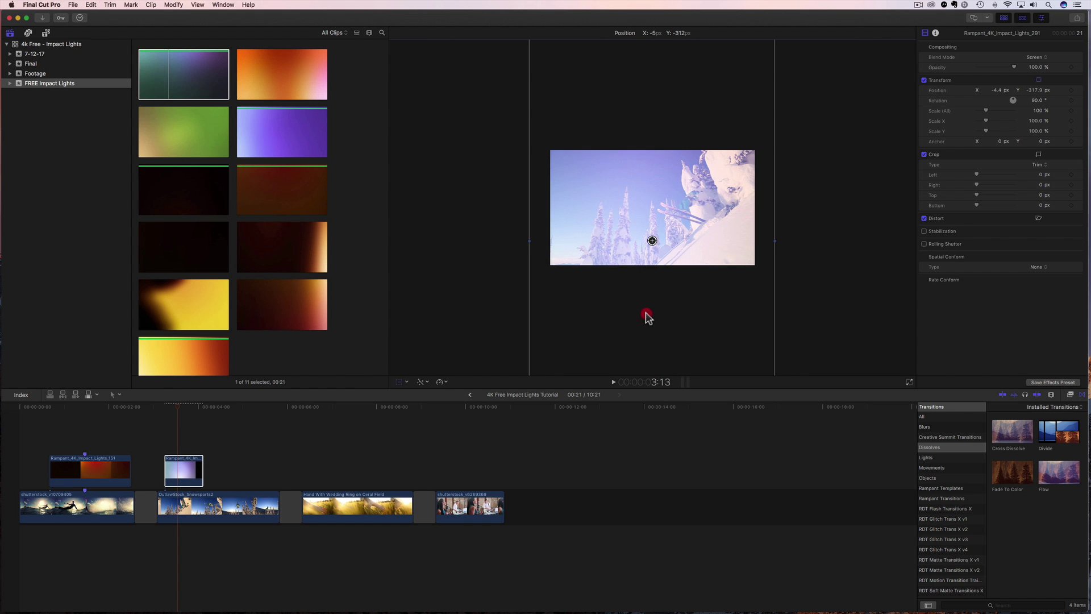
left_click(163, 414)
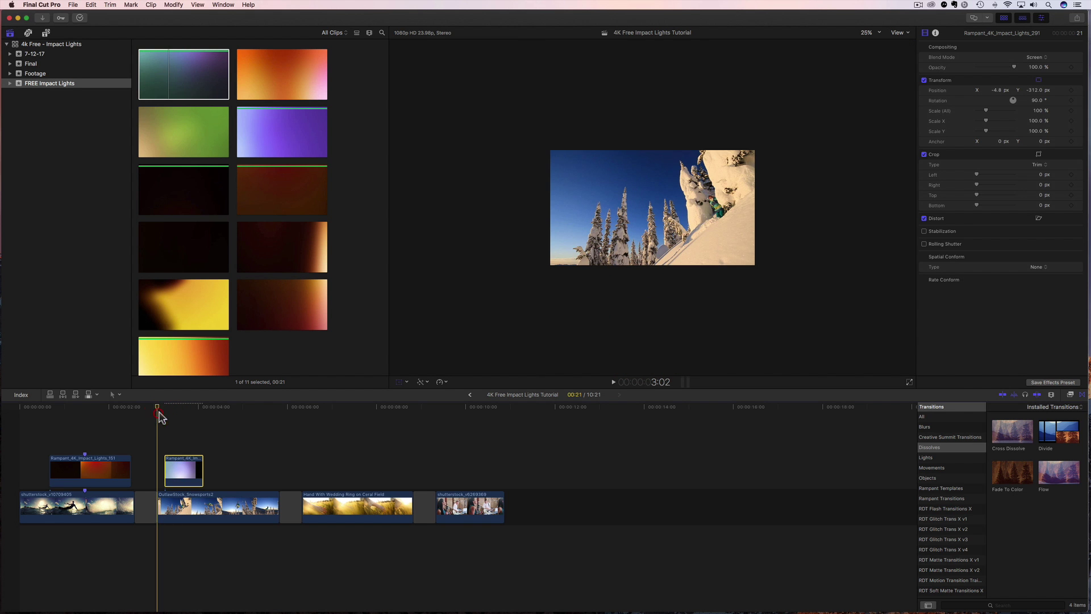
key("space")
key("space")
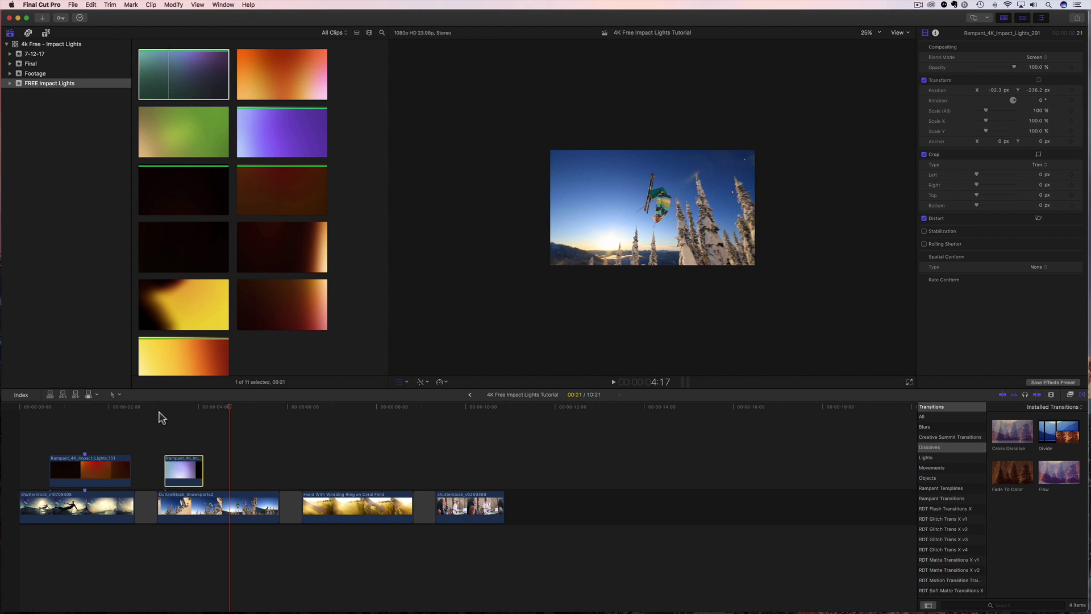
left_click_drag(170, 407, 174, 407)
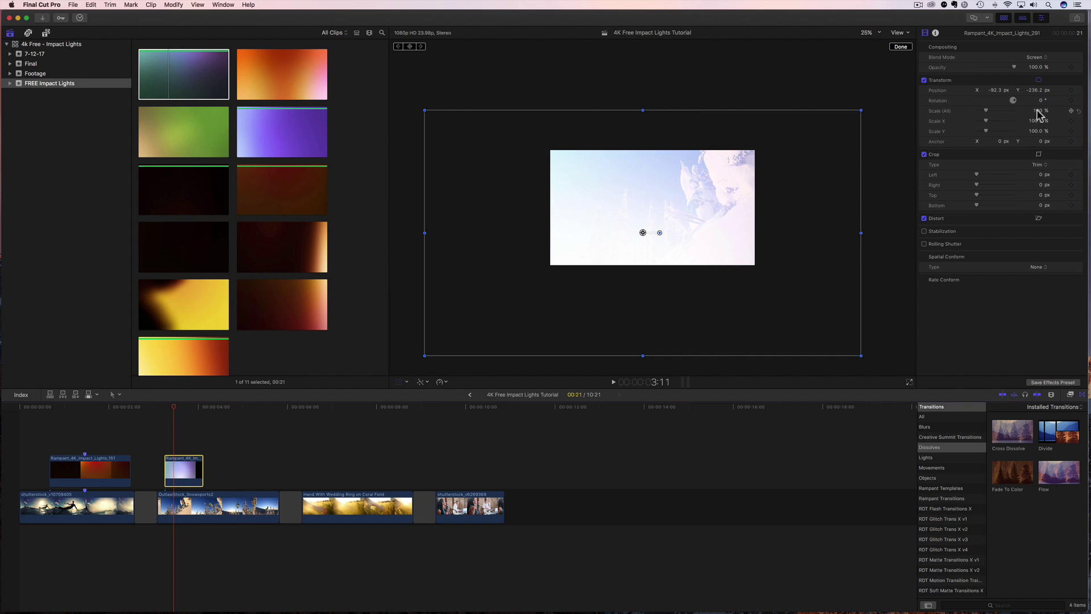
Try scaling the light overlay down to about 79% and 72% and moving it around the frame.
left_click_drag(1038, 114, 1029, 113)
left_click_drag(800, 144, 805, 126)
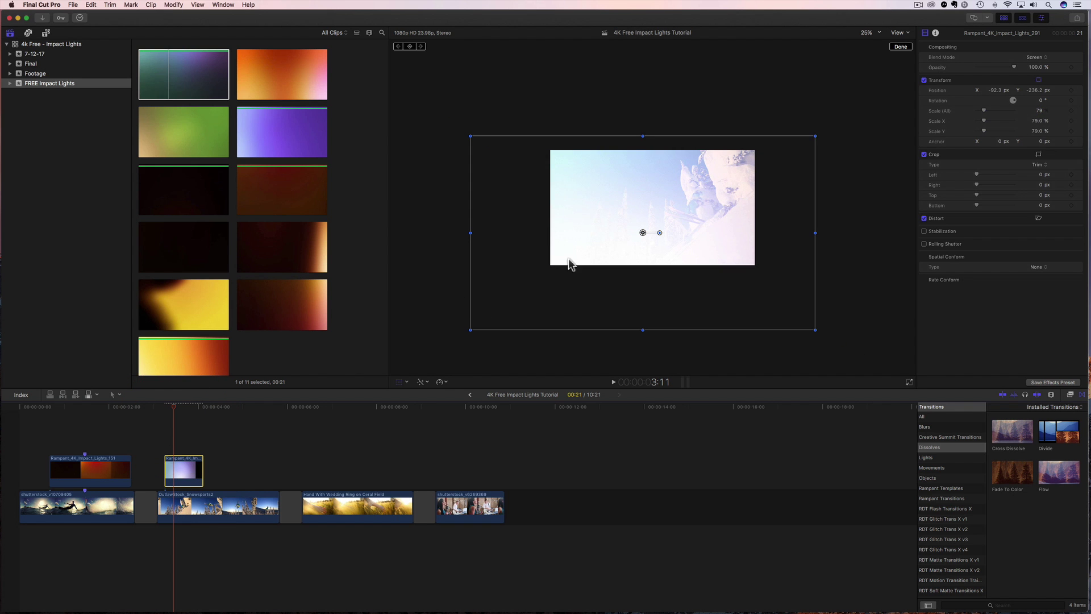
left_click_drag(570, 265, 570, 254)
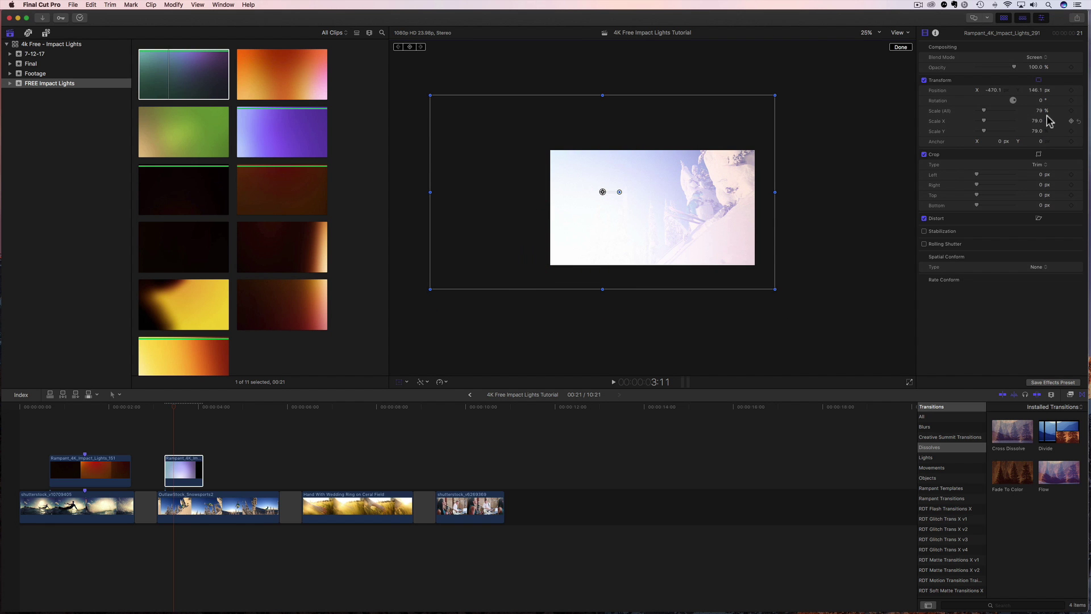
left_click_drag(1037, 117, 1015, 117)
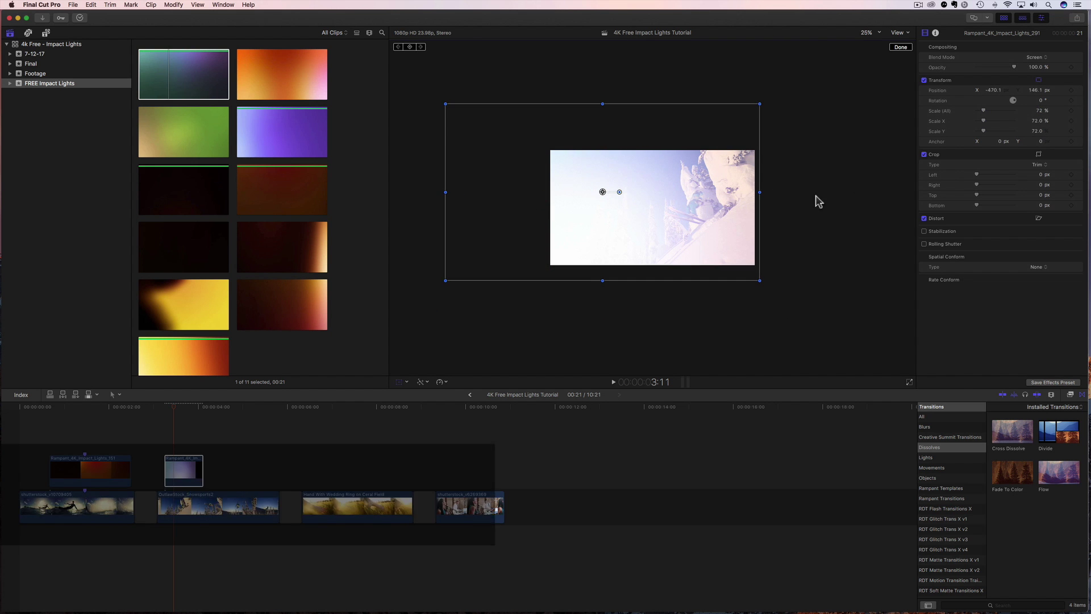
left_click_drag(734, 211, 796, 204)
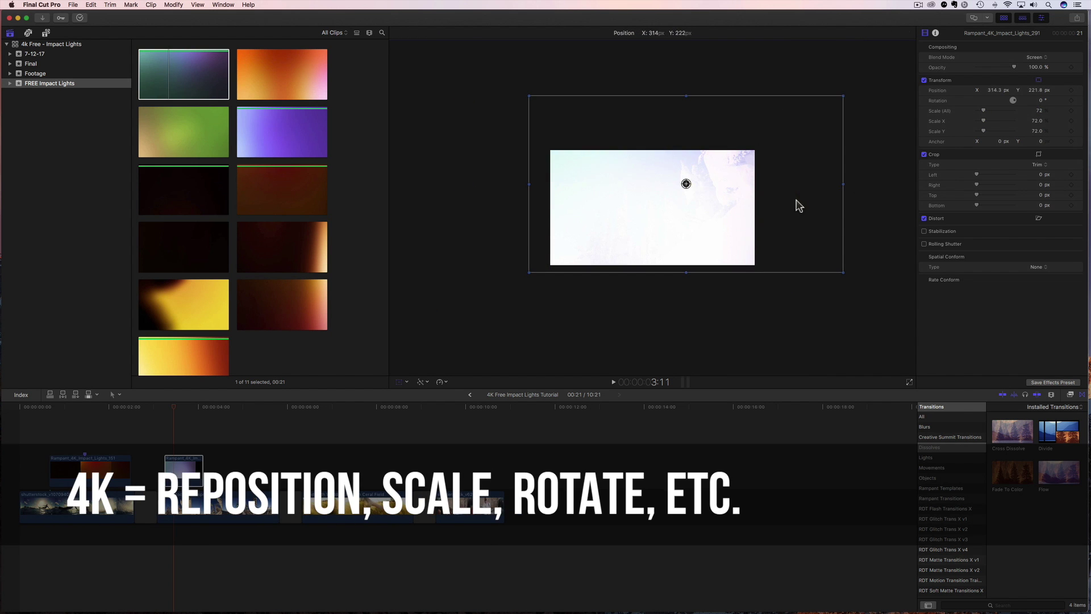
left_click_drag(623, 243, 626, 243)
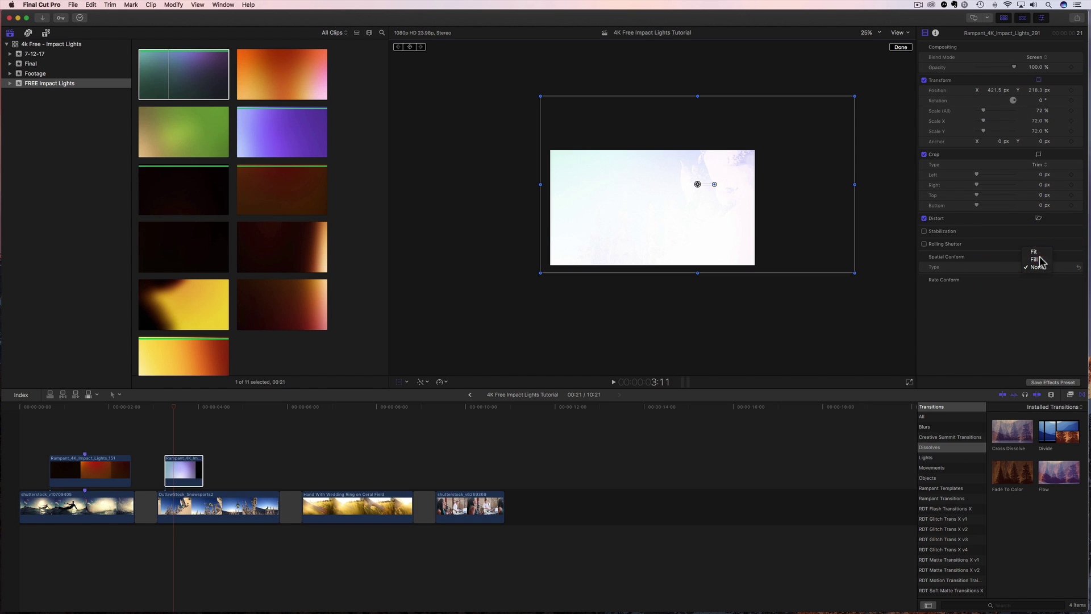
Set the overlay's spatial conform to Fill and reset it to position 0, 0 and 100% scale.
left_click(1040, 260)
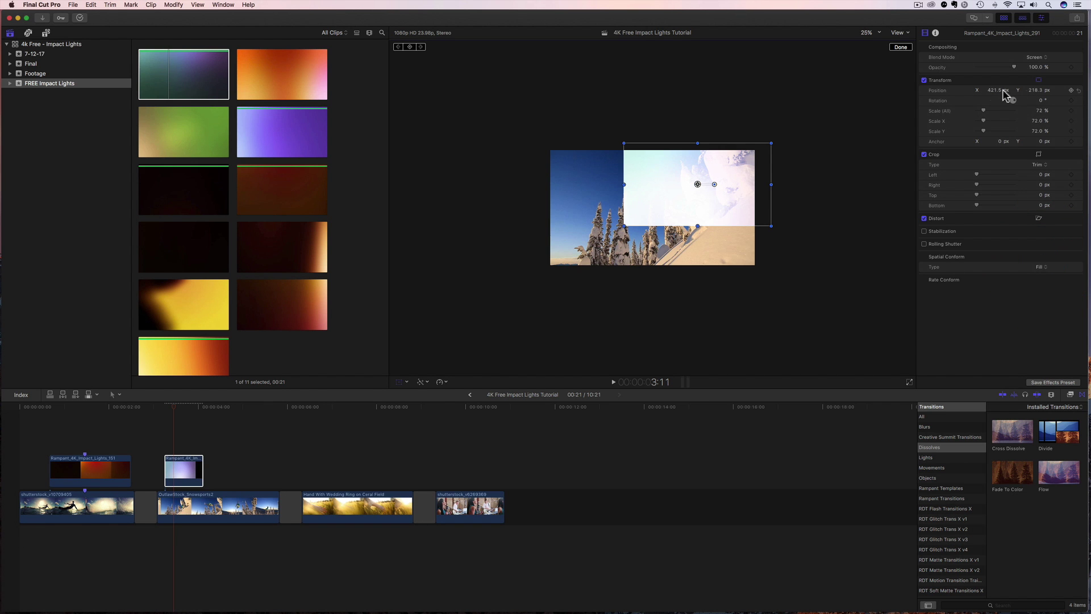
left_click(1073, 90)
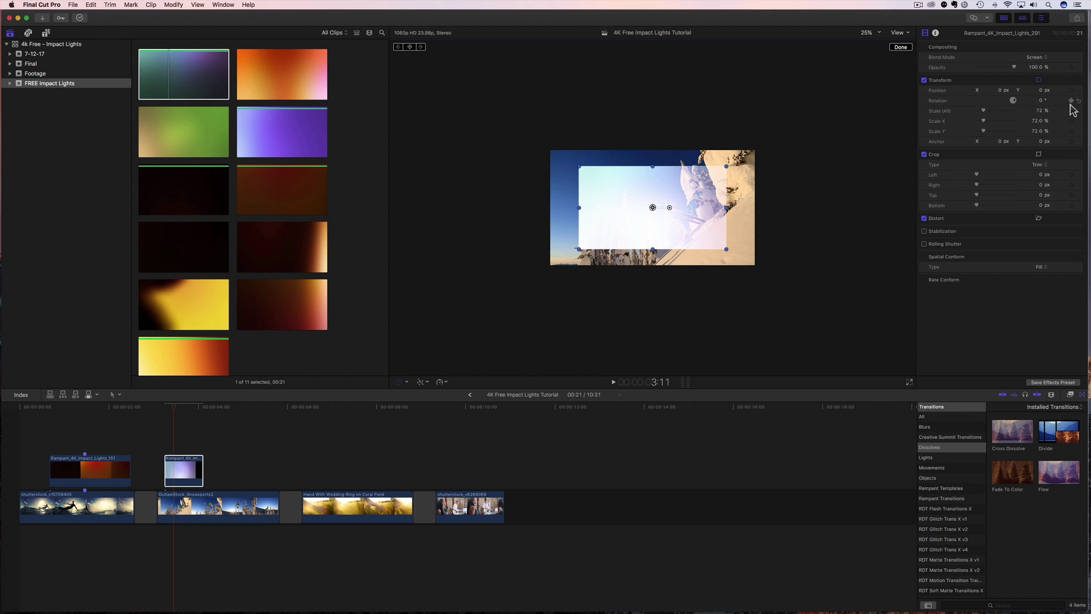
left_click(1079, 112)
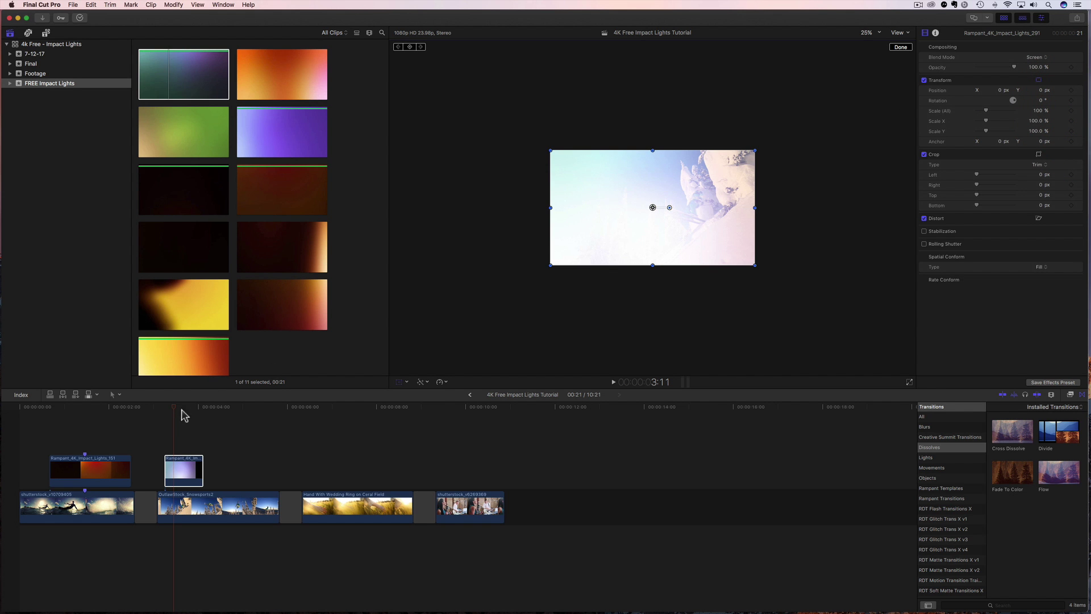
Preview the overlay playback, then park the playhead at 4:23.
key("space")
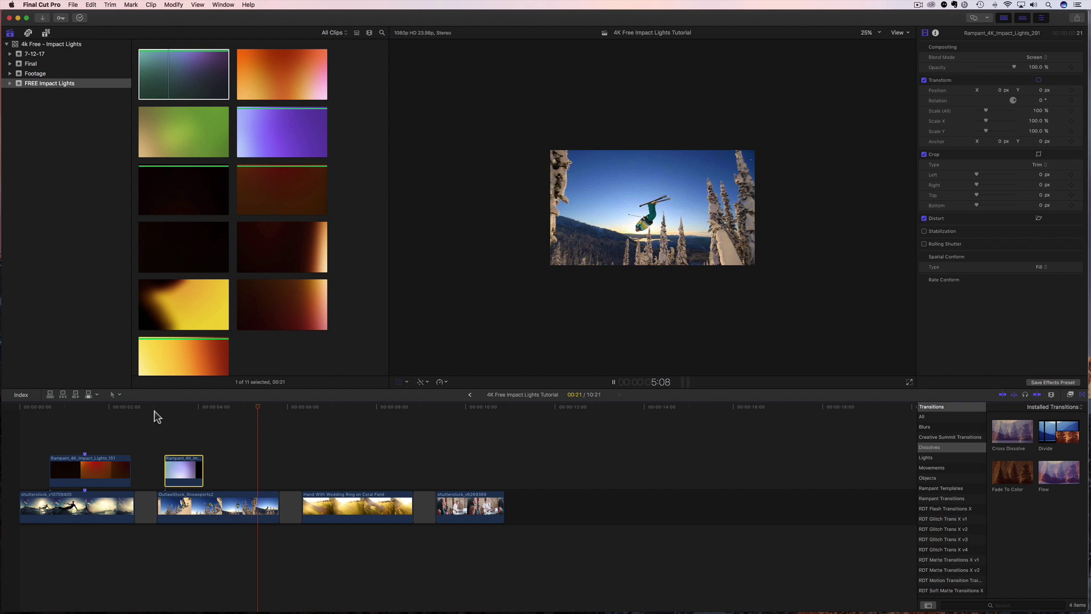
key("space")
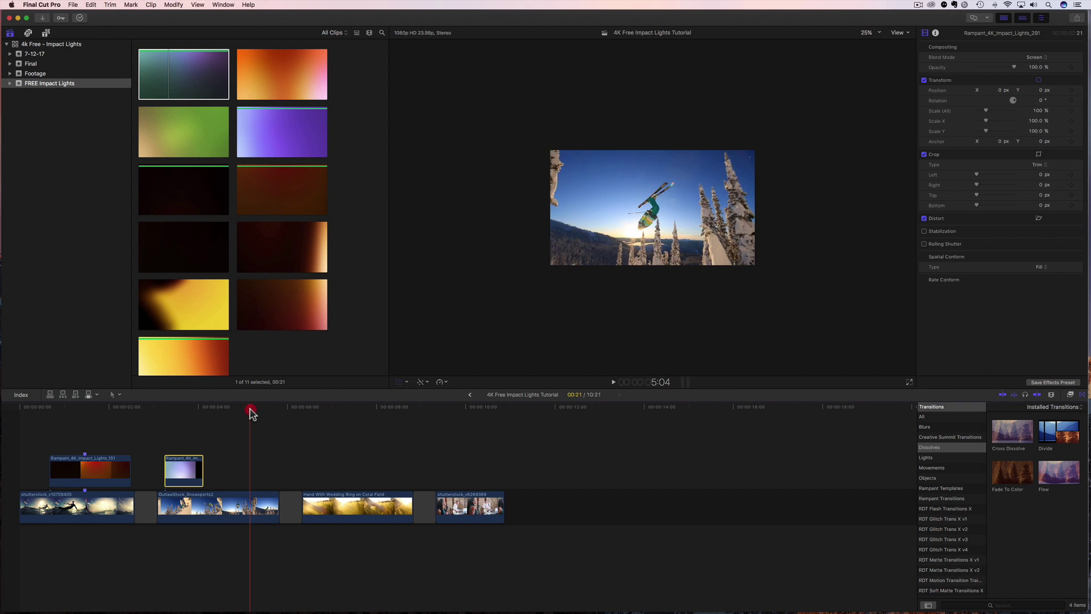
left_click(223, 415)
left_click_drag(222, 417, 241, 421)
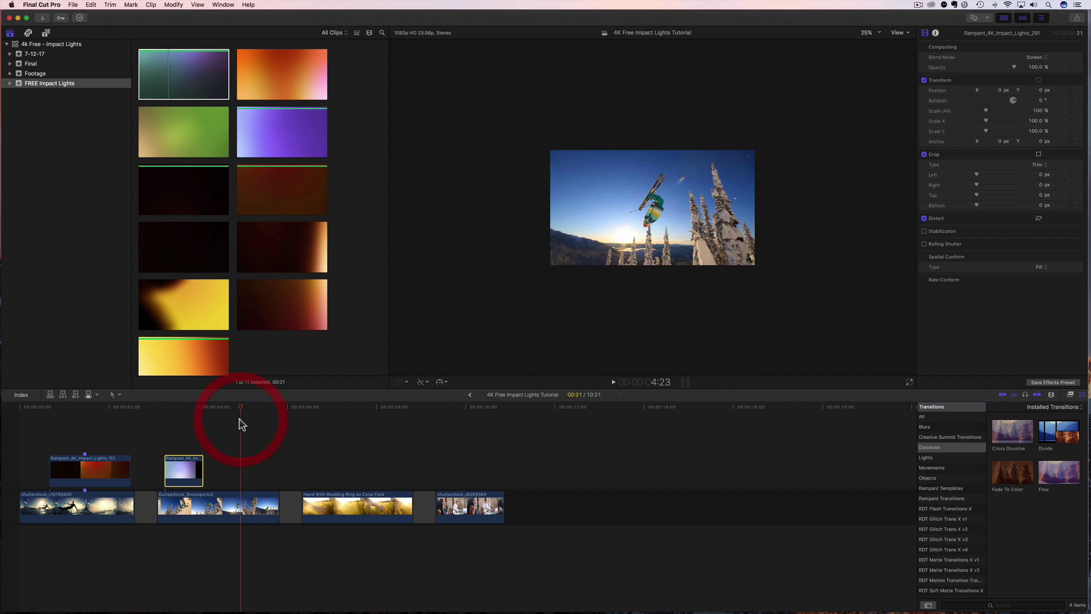
Place the purple Rampant_4K_Impact_Lights_174 clip above the skier footage and select it.
left_click(275, 127)
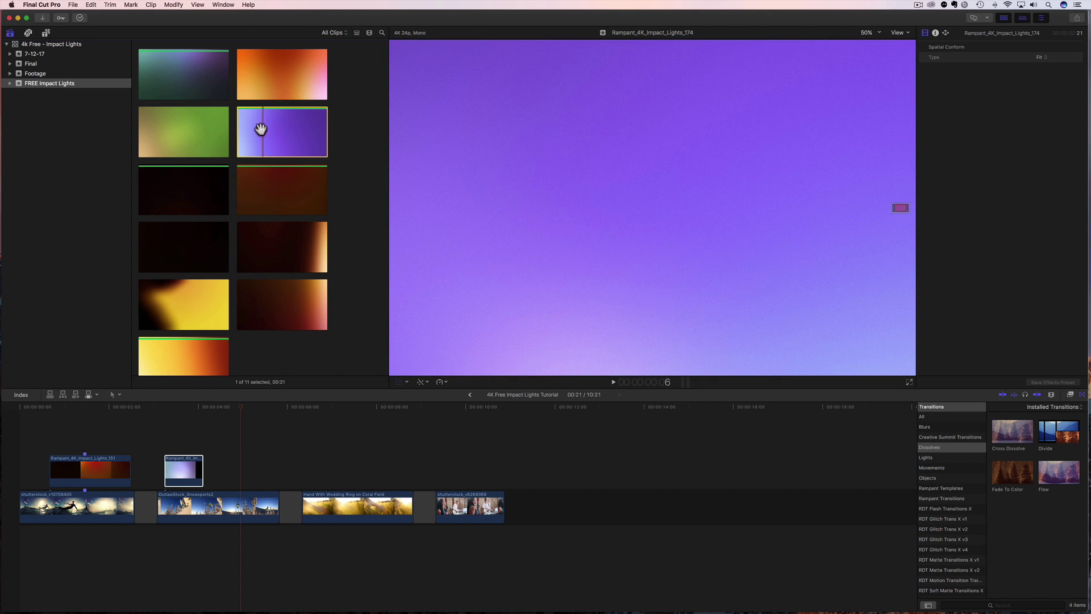
left_click_drag(261, 132, 233, 469)
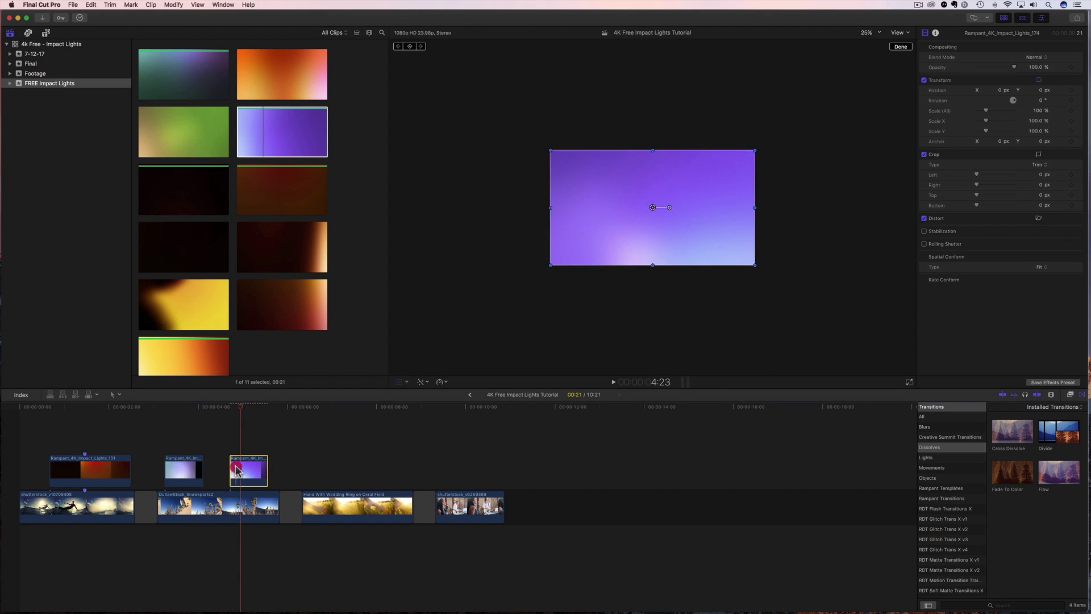
left_click(237, 471)
left_click(1050, 58)
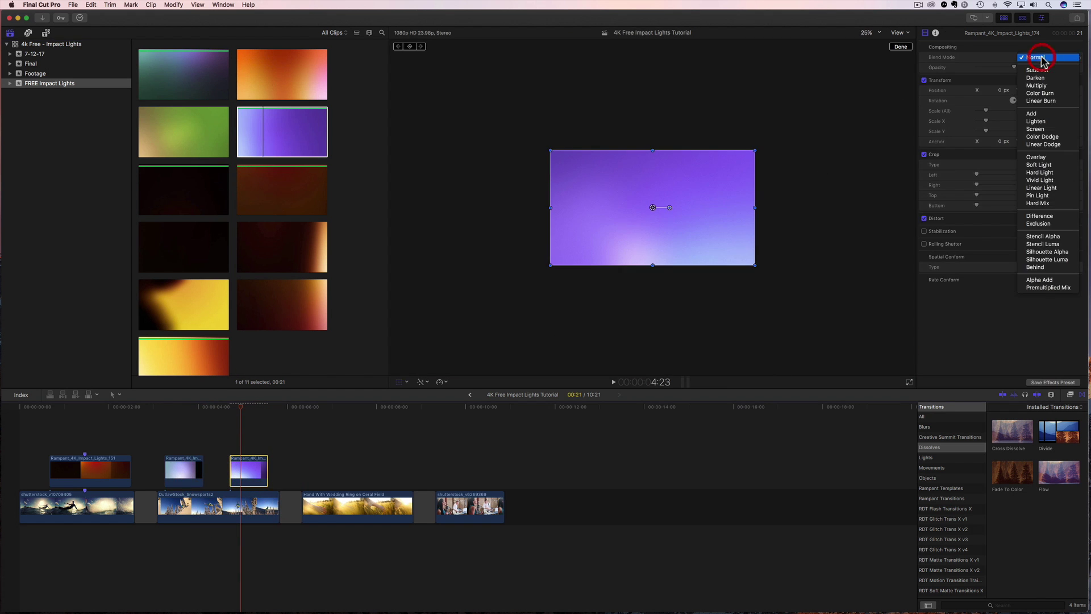
Set the purple clip to Screen blend and Fill conform, then play back from about 3:06.
left_click(1060, 127)
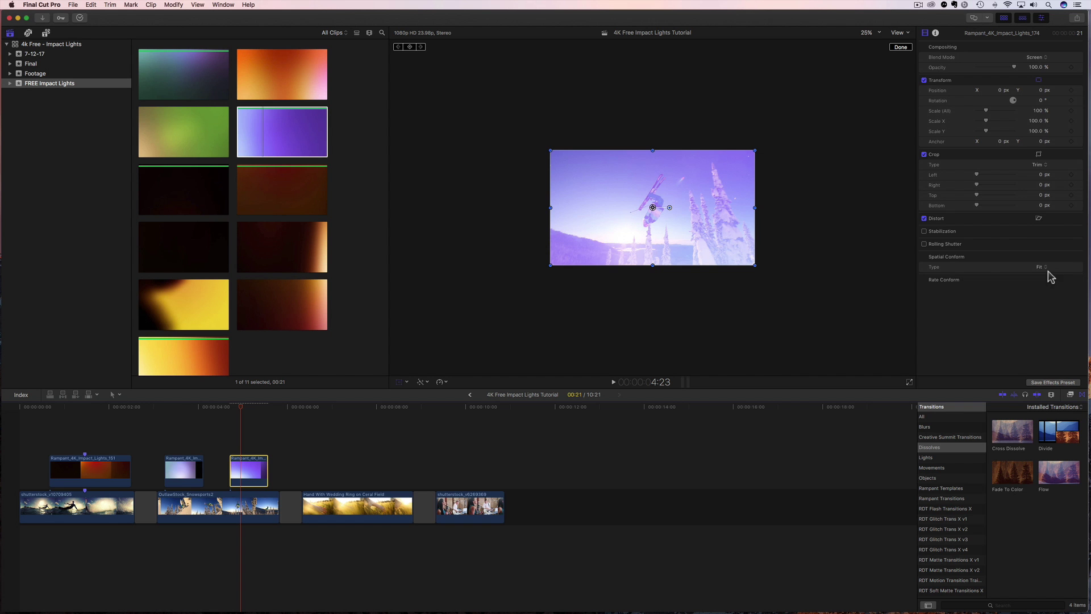
left_click(1044, 274)
left_click_drag(237, 413, 153, 426)
key("space")
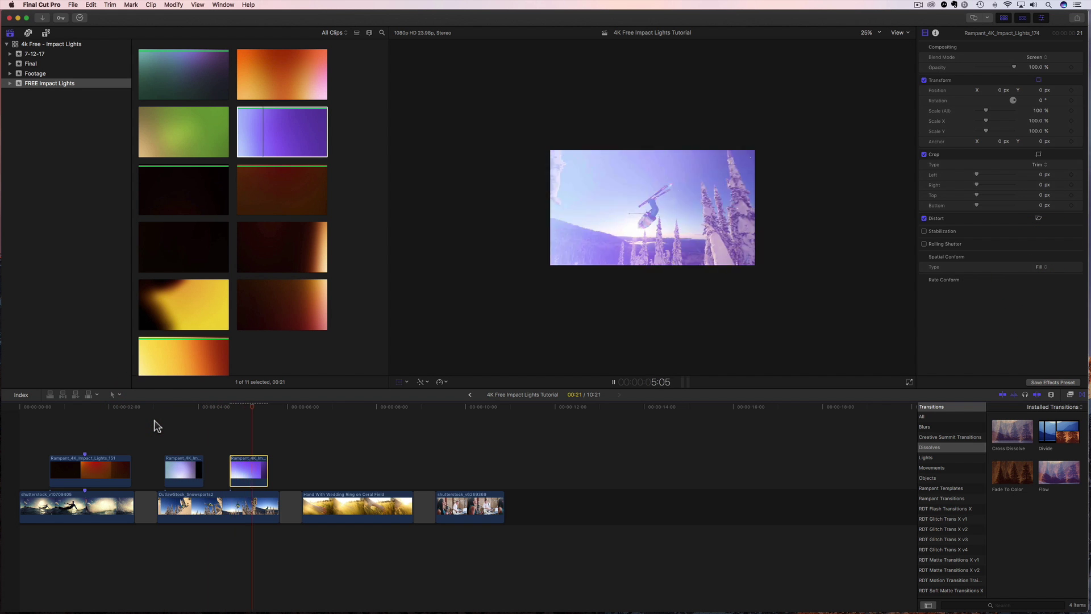
Nudge the purple clip slightly earlier and replay the flare overlay from about 3:02.
left_click_drag(253, 411, 224, 410)
left_click_drag(248, 483, 241, 483)
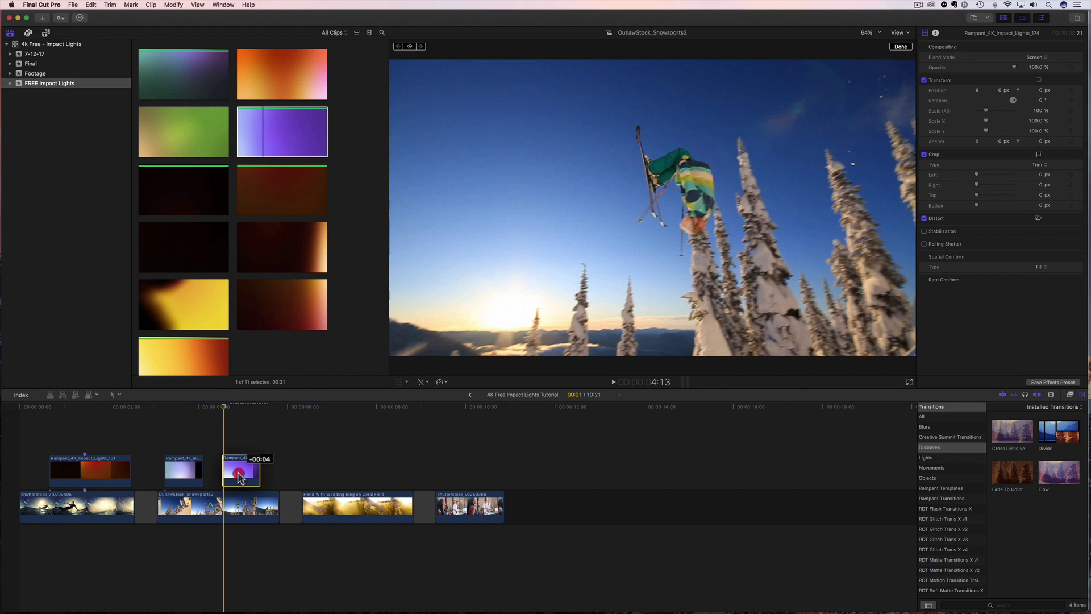
left_click_drag(233, 410, 159, 431)
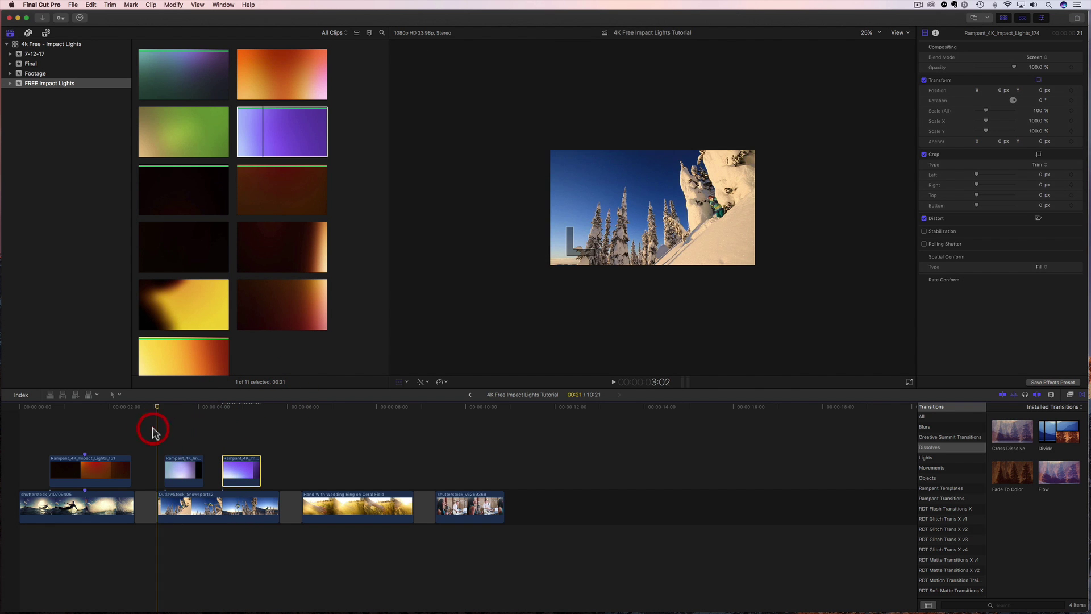
key("space")
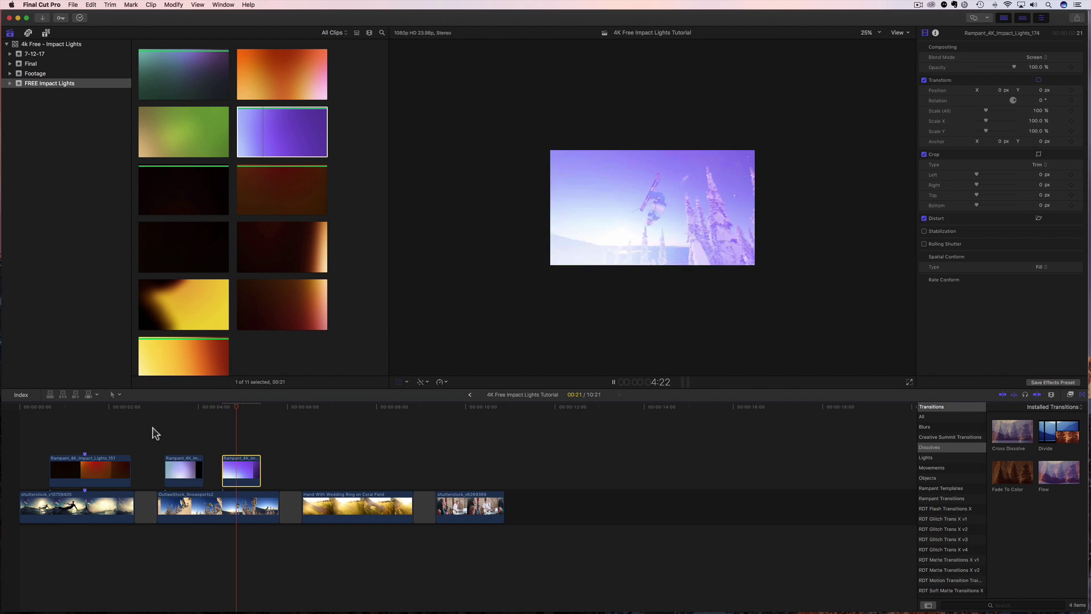
key("space")
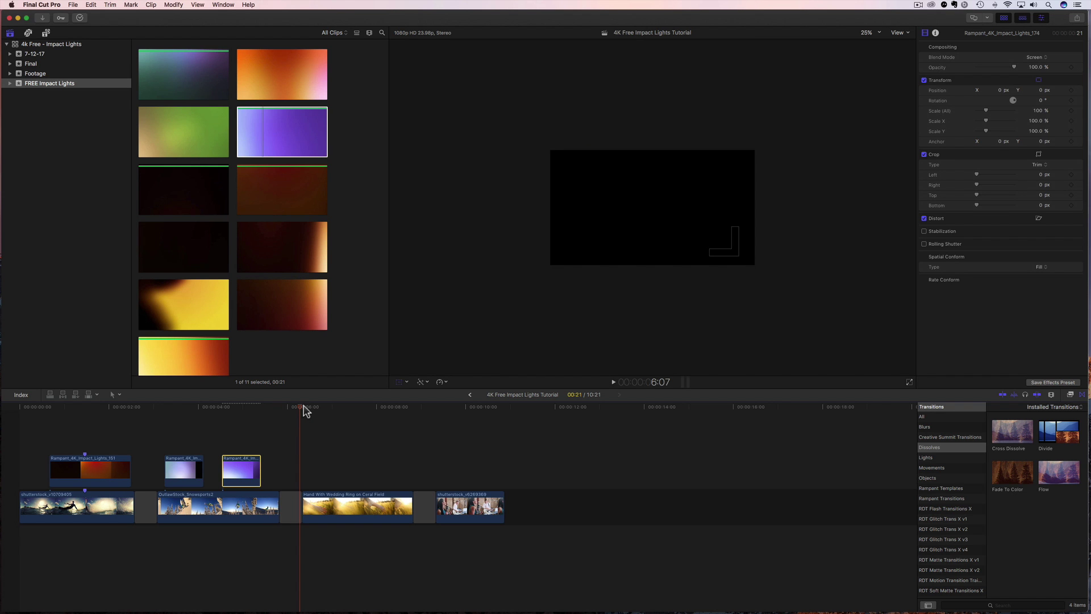
Scrub through the timeline to review the wheat-field shot and the gap.
left_click_drag(301, 405, 306, 405)
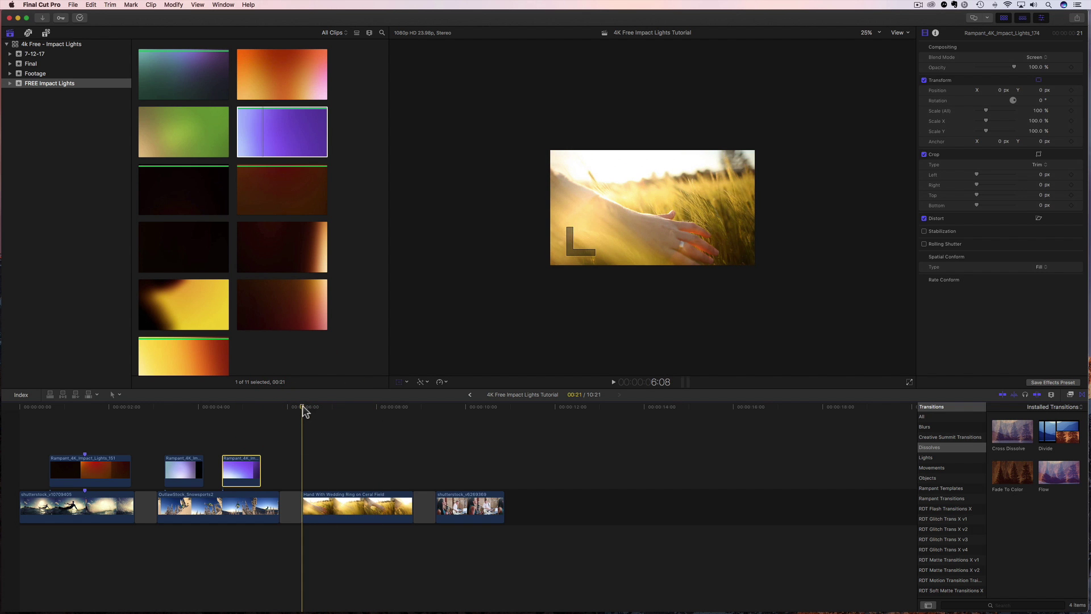
left_click_drag(304, 411, 304, 471)
left_click_drag(304, 410, 339, 452)
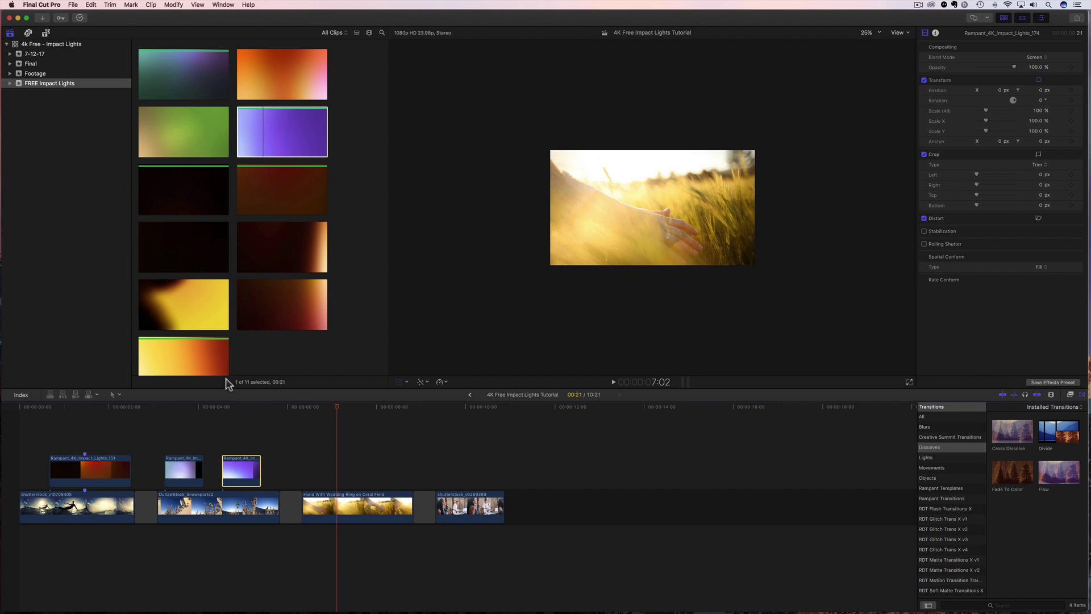
Place the yellow-orange Rampant_4K_Impact_Lights_052 clip over the wheat-field footage and select it.
left_click(161, 353)
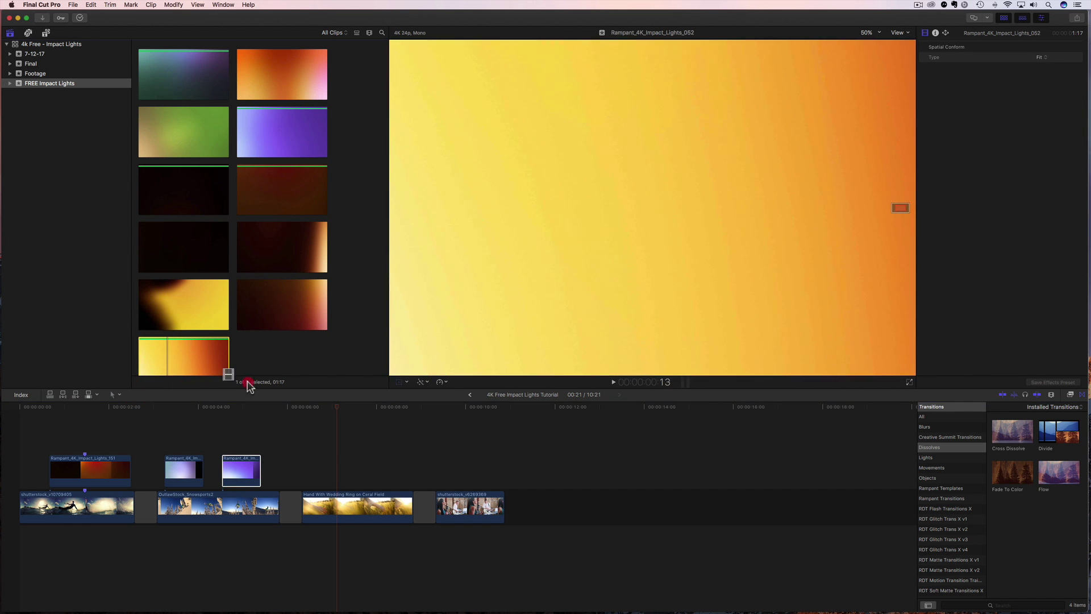
left_click_drag(247, 387, 316, 463)
left_click(328, 479)
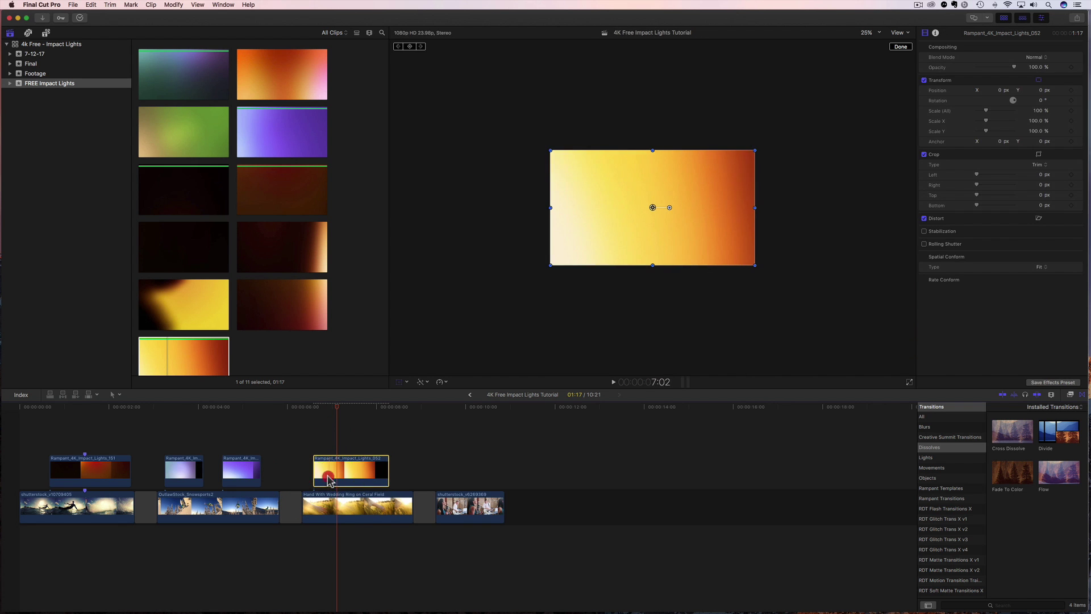
Set the viewer zoom to Fit and blend the yellow light clip in Screen mode.
left_click(868, 32)
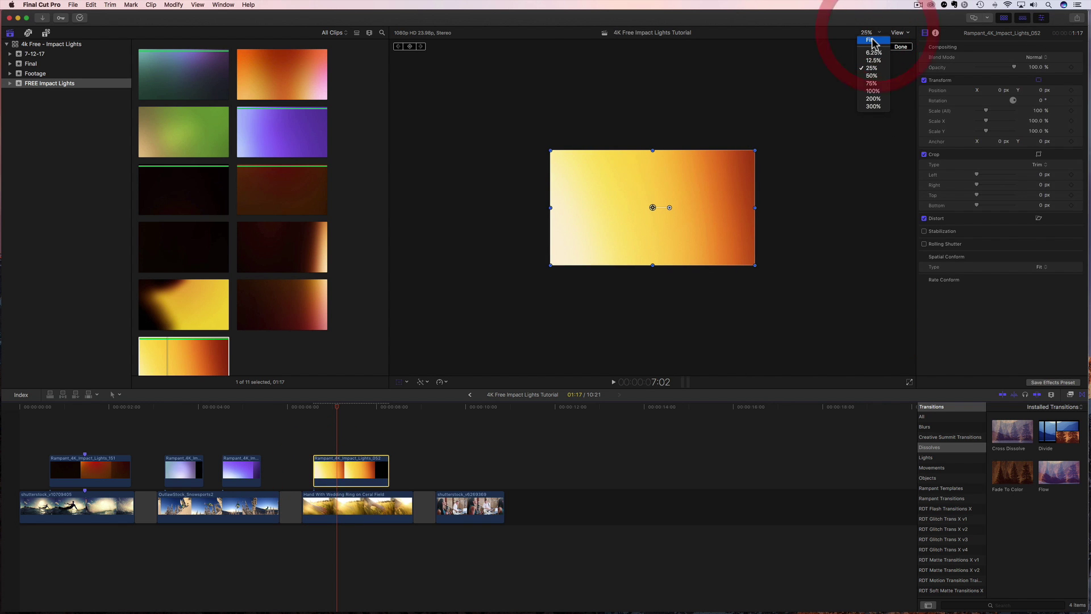
left_click(871, 40)
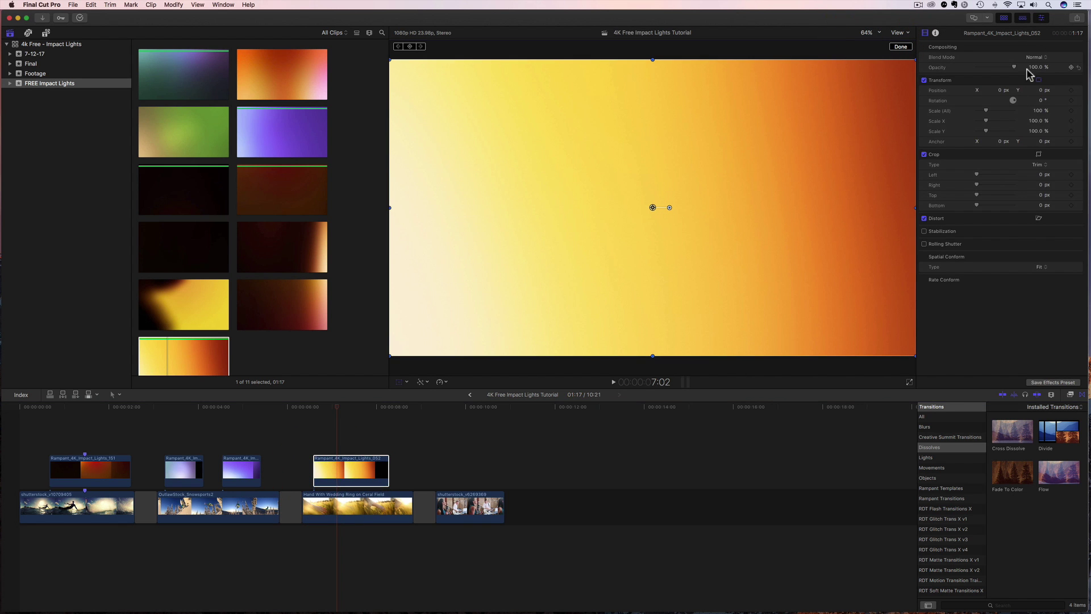
left_click(1038, 58)
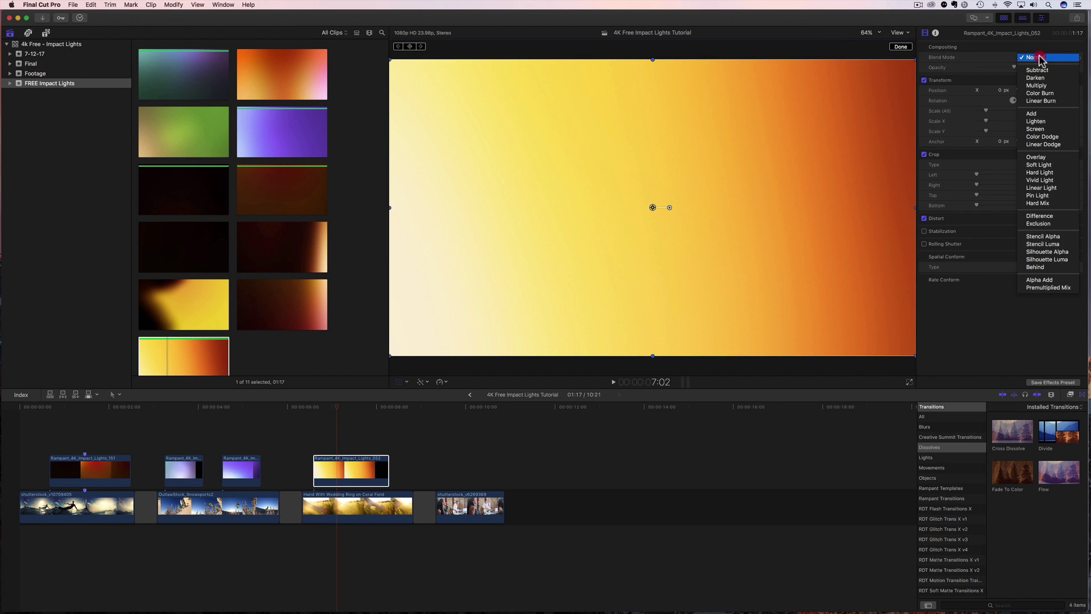
left_click(1039, 130)
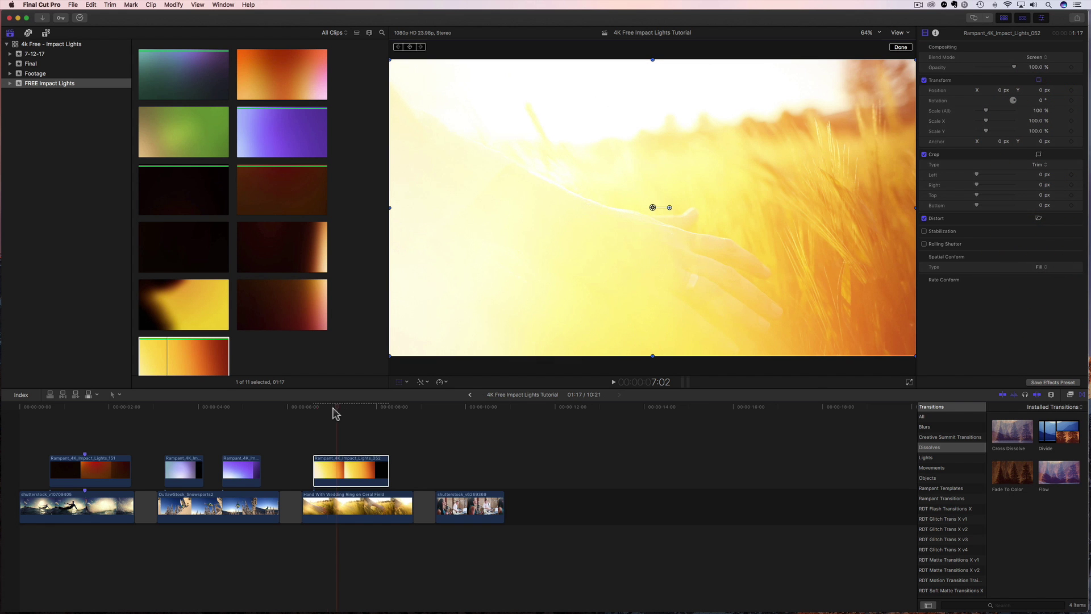
Replay the blended wheat-field section repeatedly from about 6 seconds.
left_click(302, 418)
key("space")
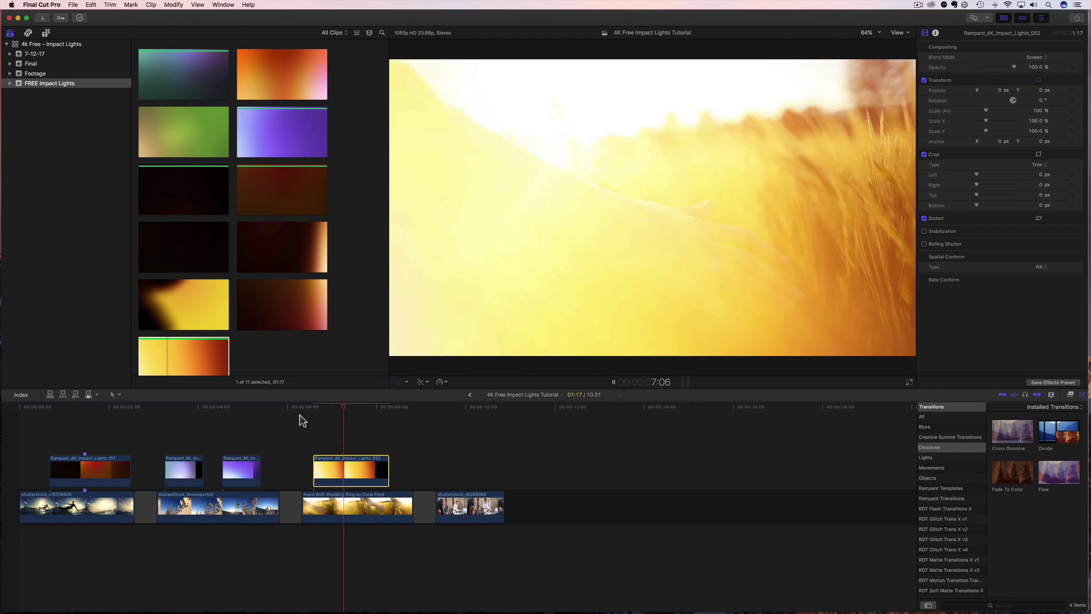
key("space")
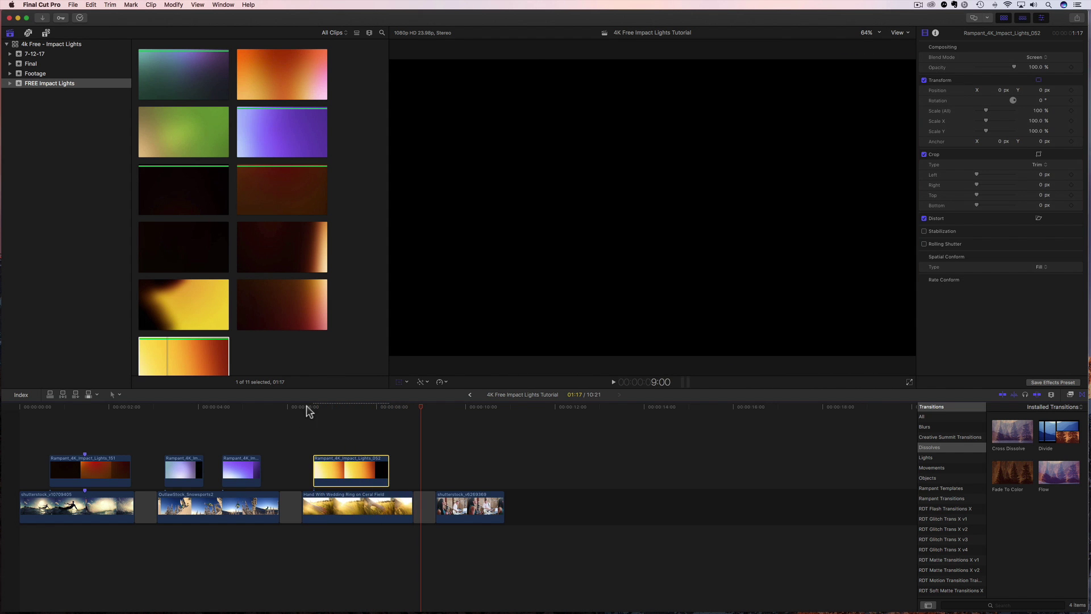
left_click(303, 407)
key("space")
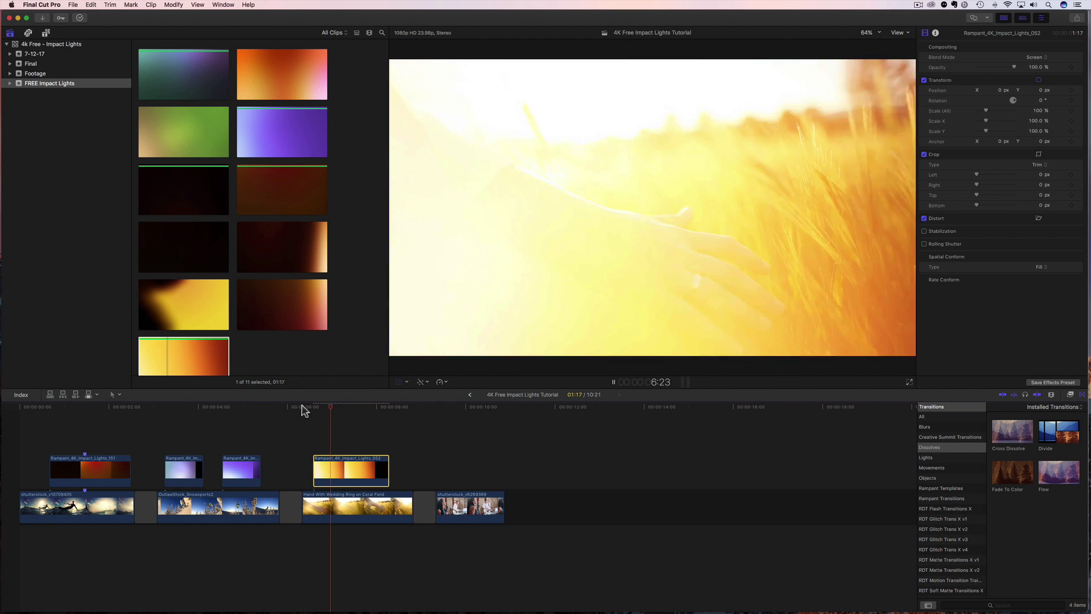
key("space")
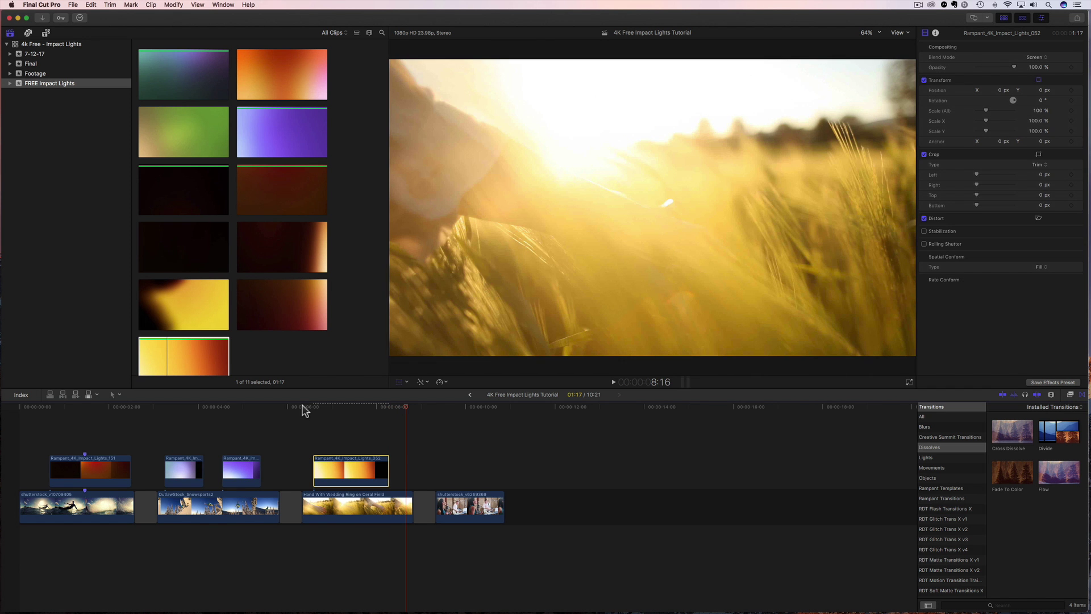
left_click(301, 407)
key("space")
left_click(301, 407)
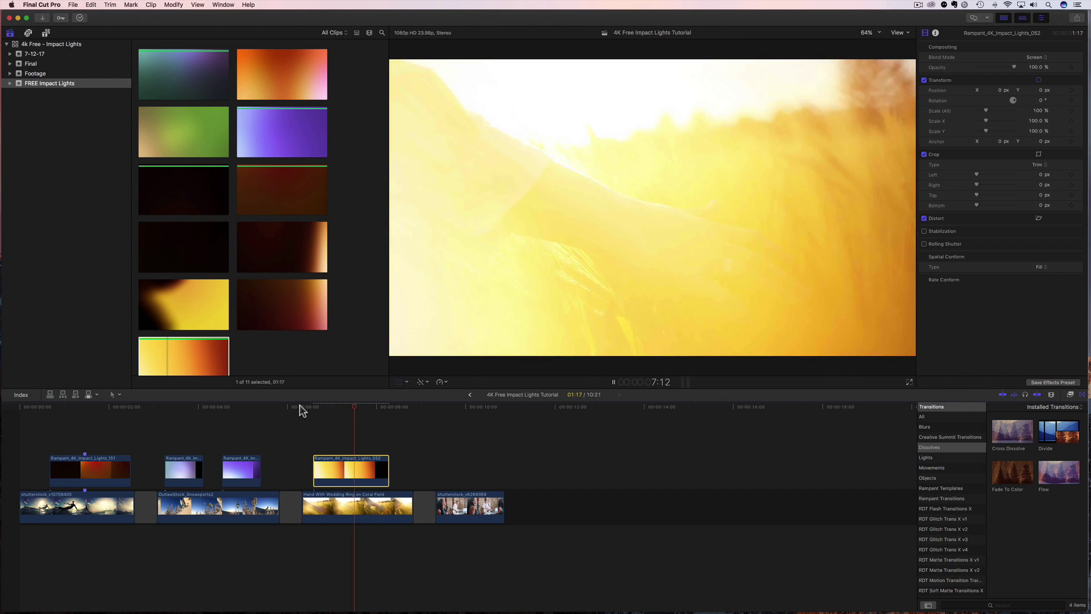
left_click(301, 407)
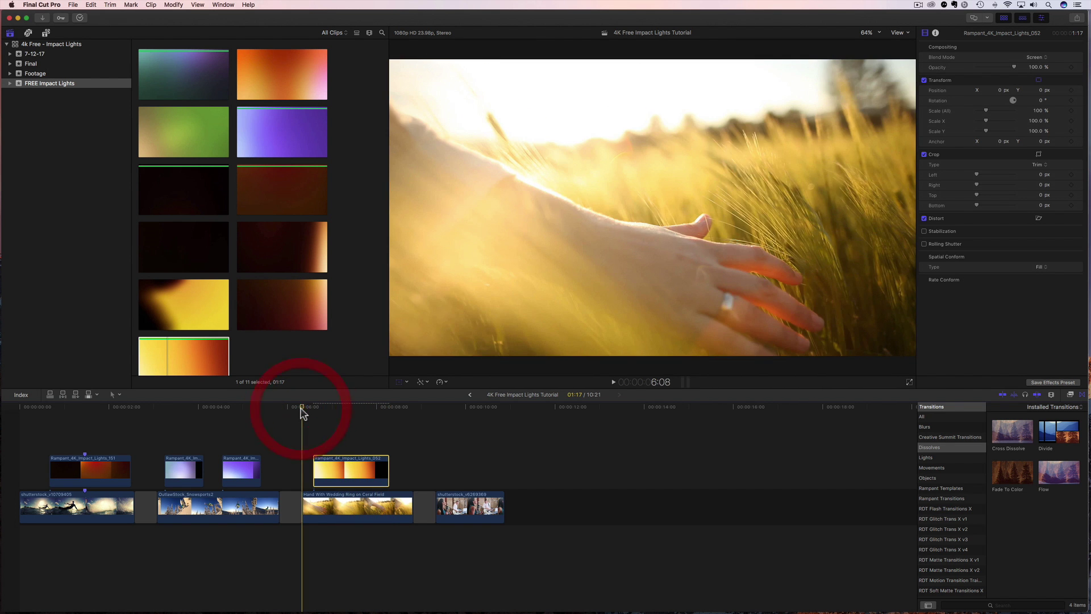
key("space")
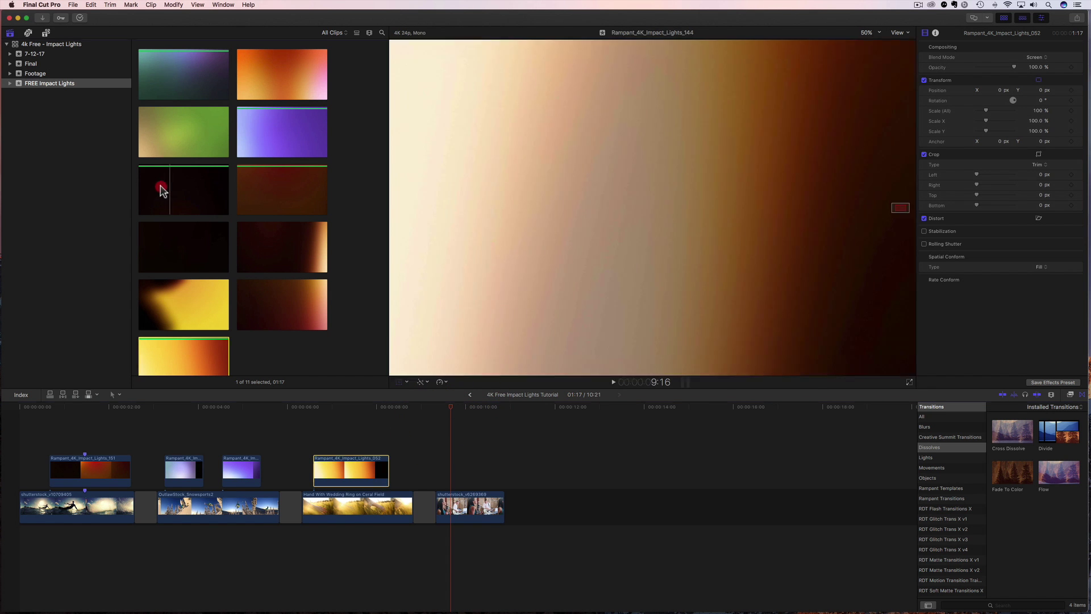
Place Rampant_4K_Impact_Lights_144 above the singer clip, blend it in Screen mode, and adjust spatial conform.
left_click(165, 193)
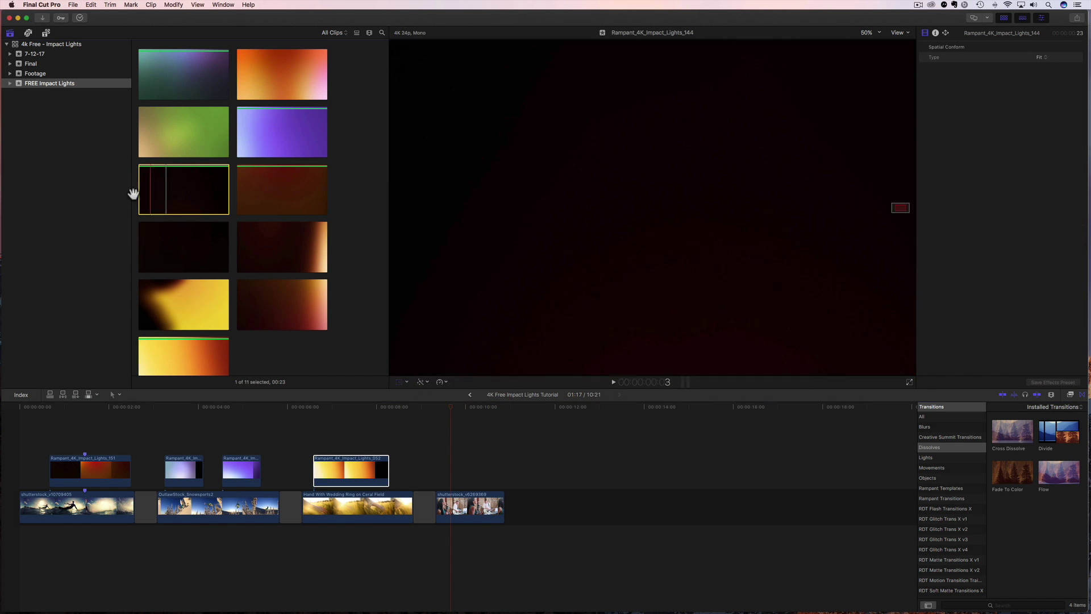
left_click_drag(168, 194, 447, 469)
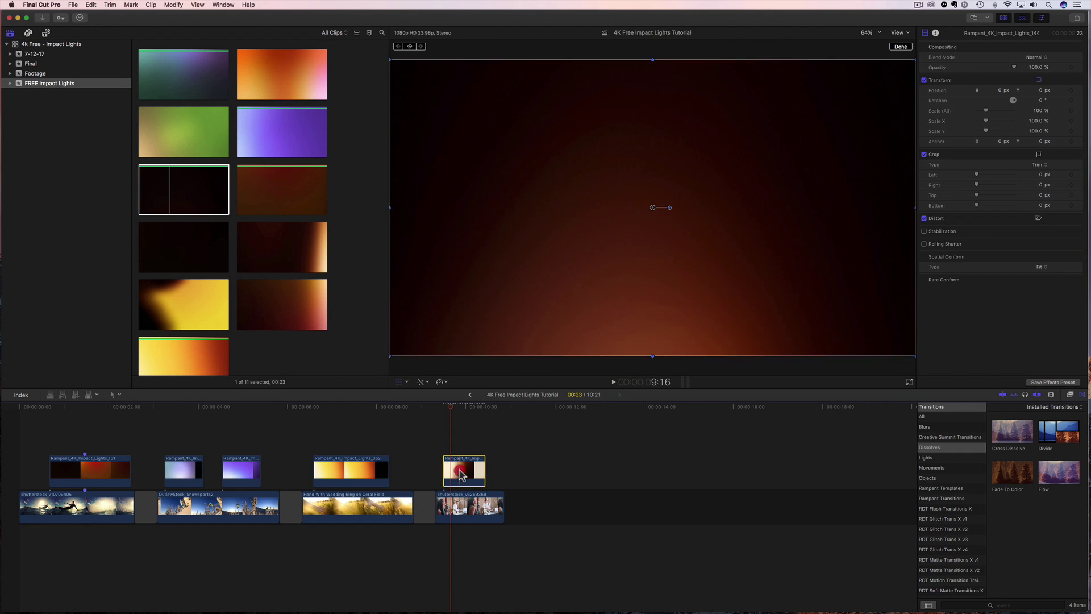
left_click(1035, 58)
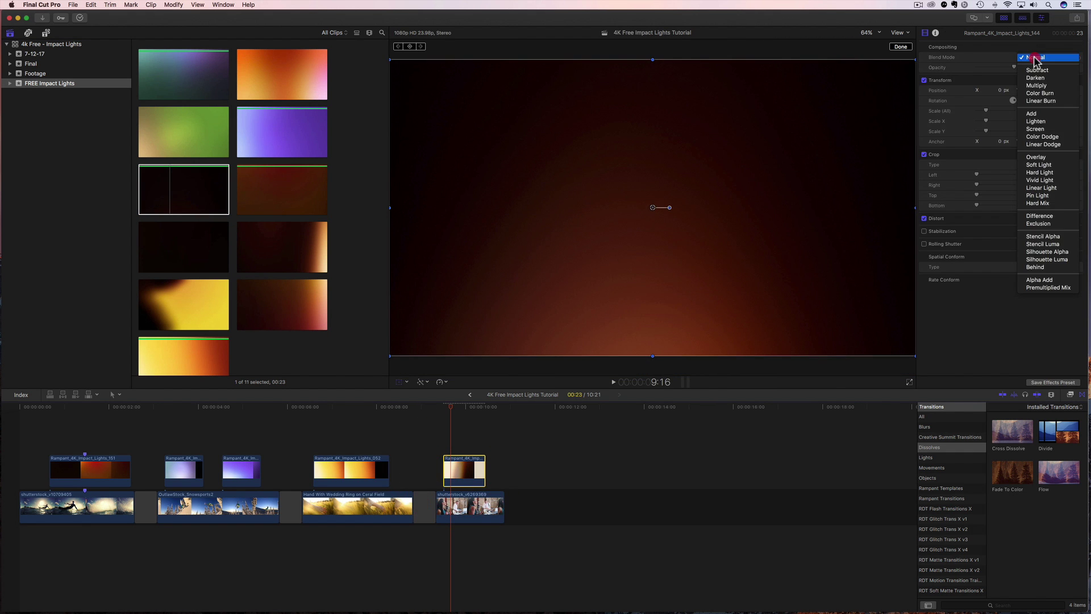
left_click(1036, 129)
left_click(1044, 268)
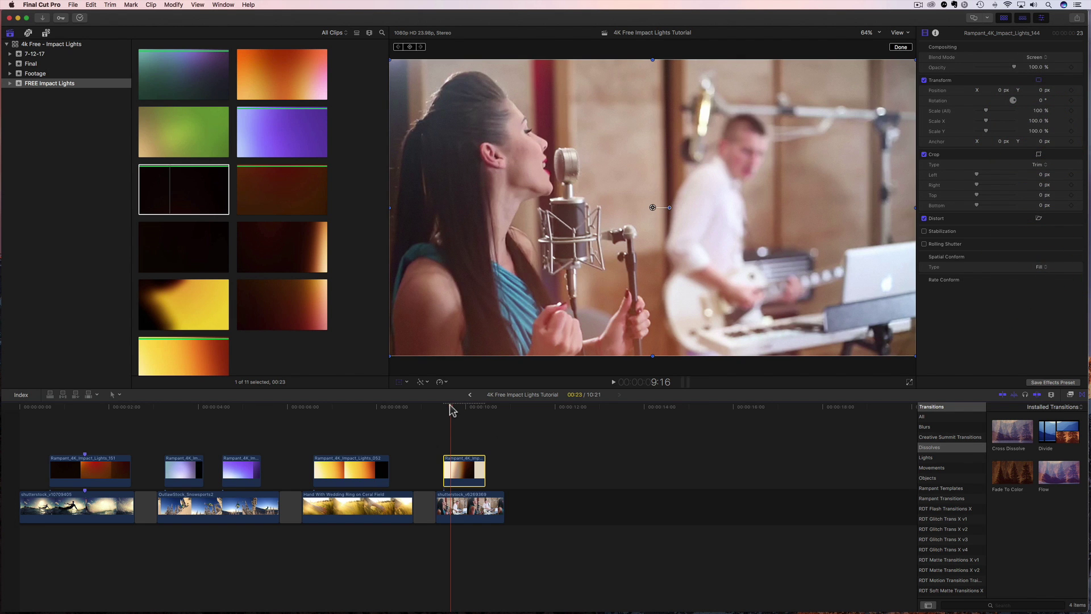
left_click(1042, 275)
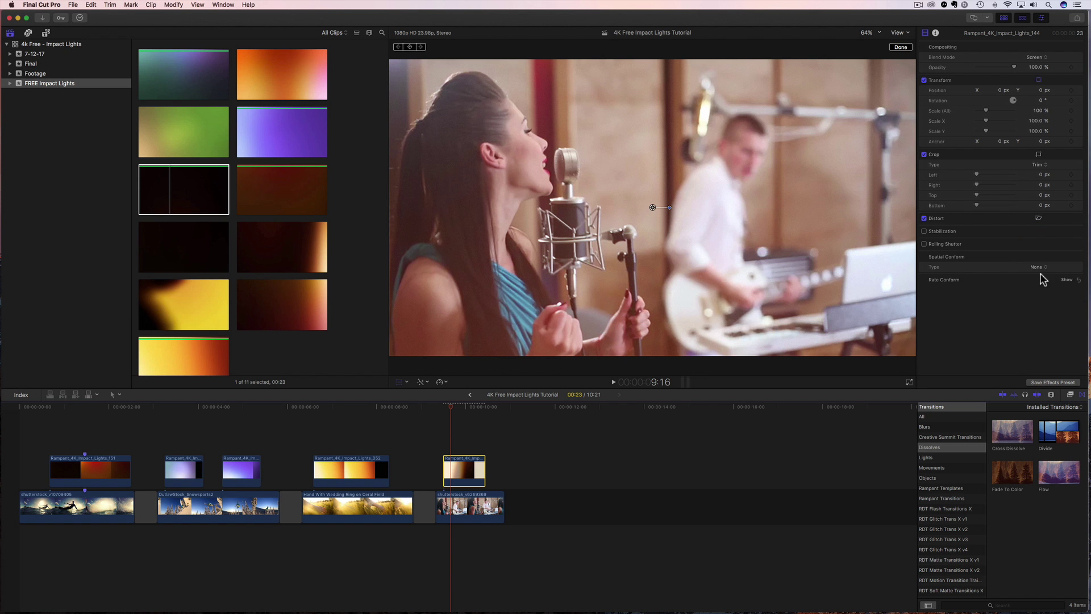
Preview the singer section with the light overlay from about 9:08 several times.
left_click(436, 408)
key("space")
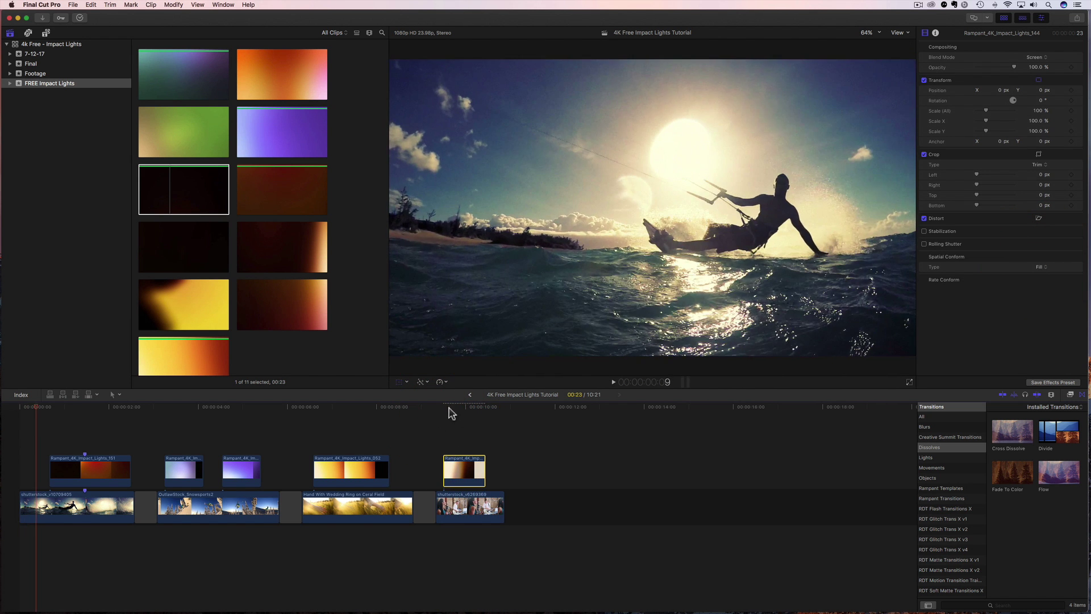
left_click(436, 408)
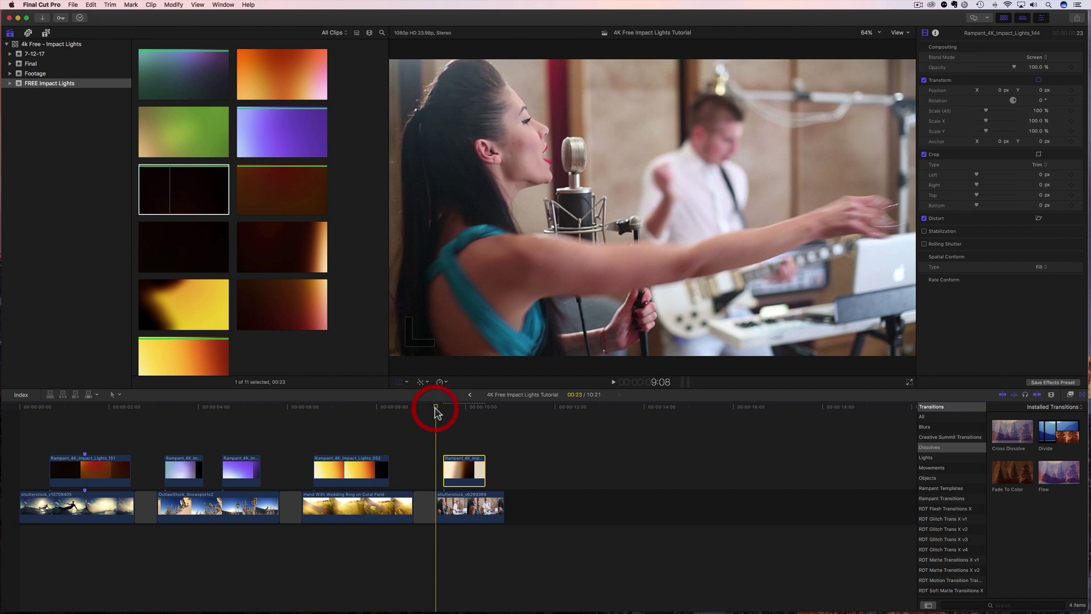
key("space")
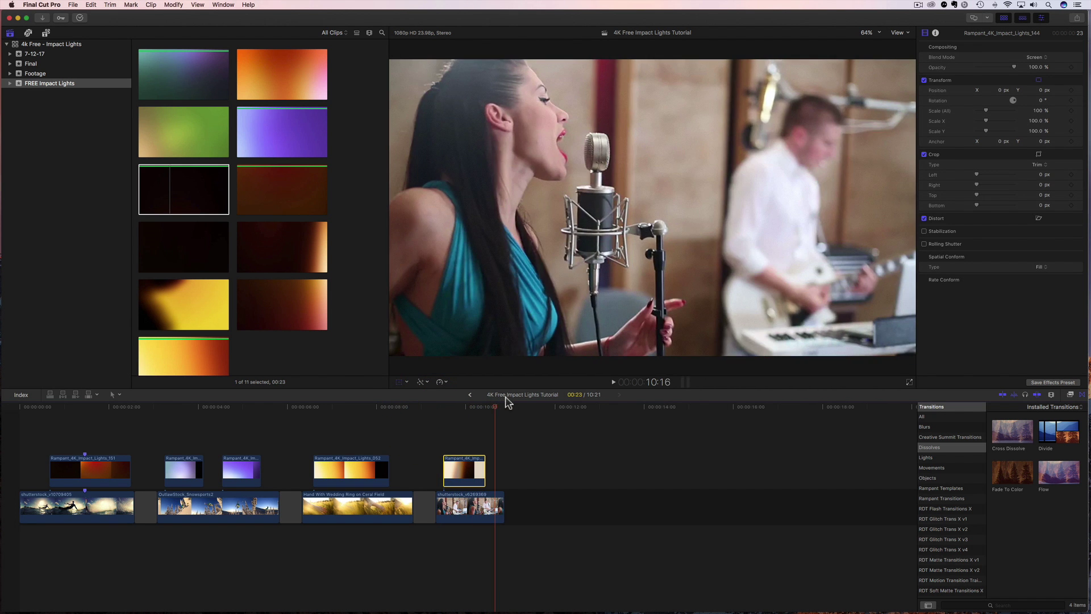
left_click(461, 408)
left_click(445, 410)
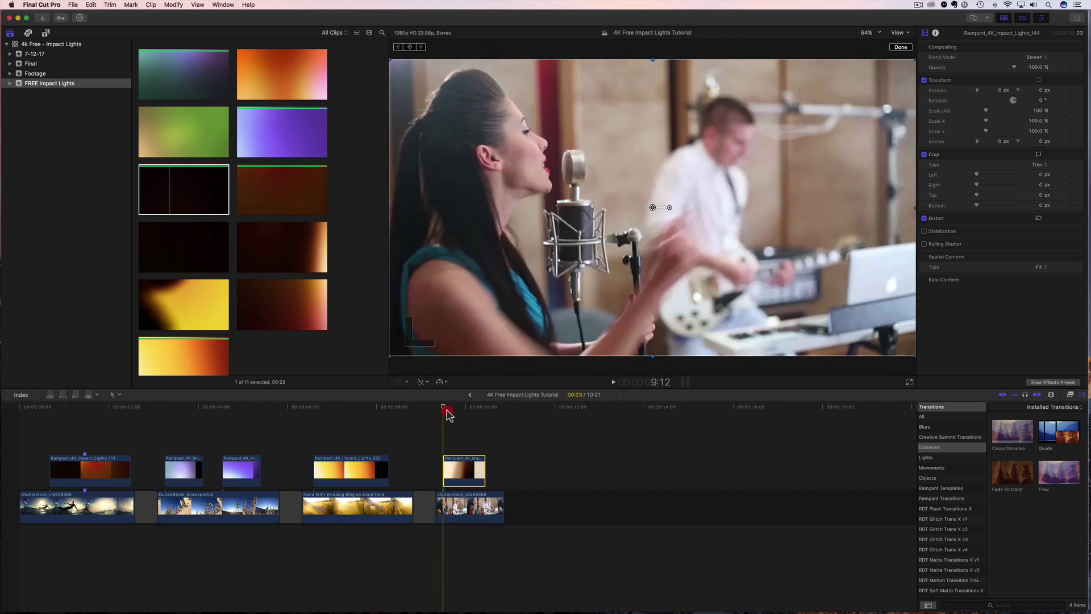
key("space")
left_click(438, 410)
key("space")
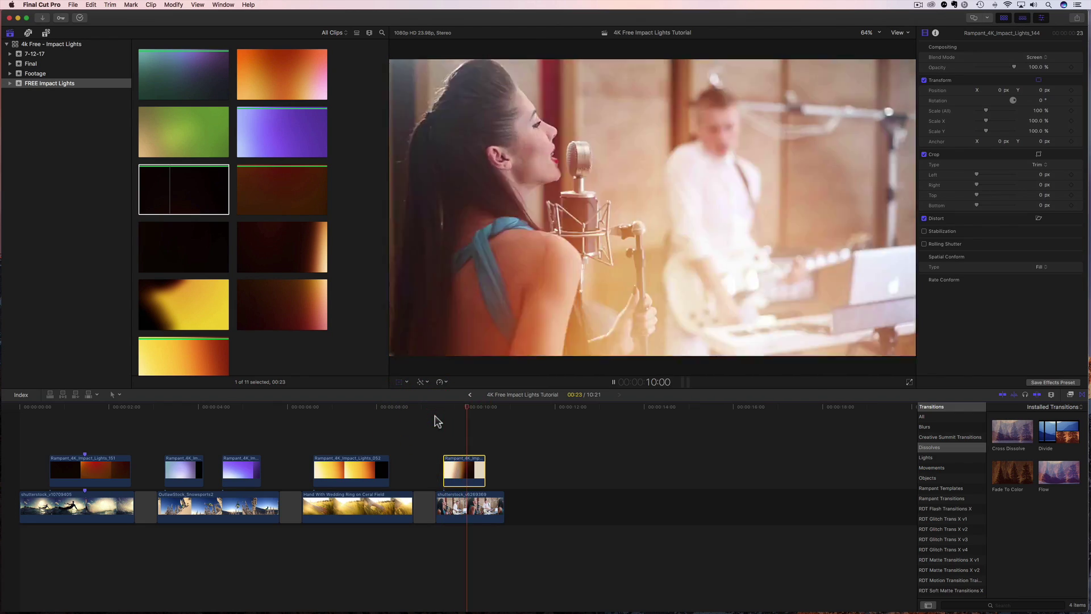
Play the whole edit from the beginning, then scrub to the skier footage around 3 seconds.
key("Home")
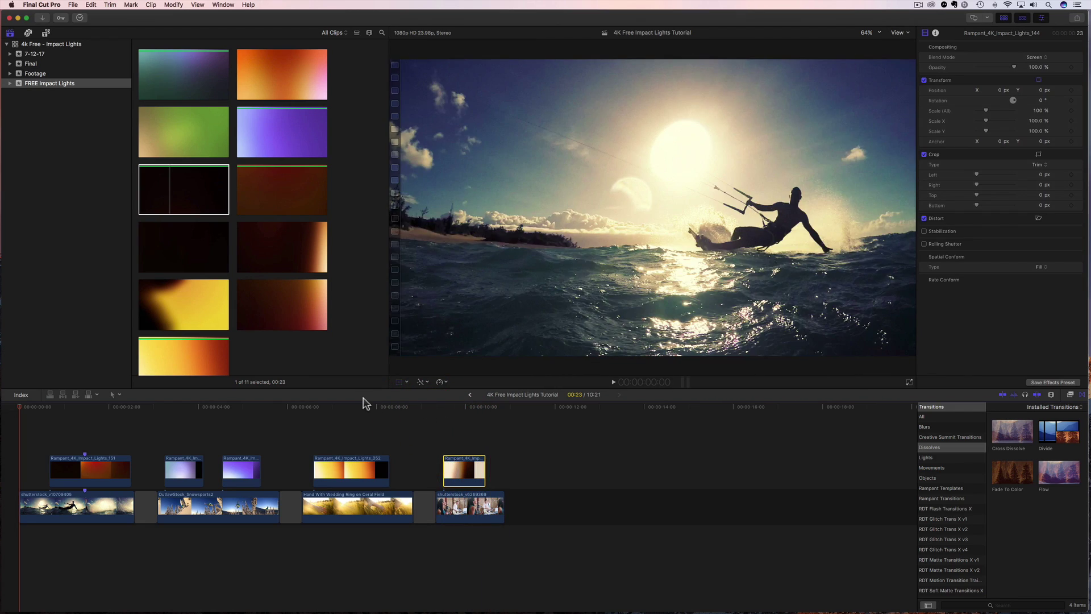
key("space")
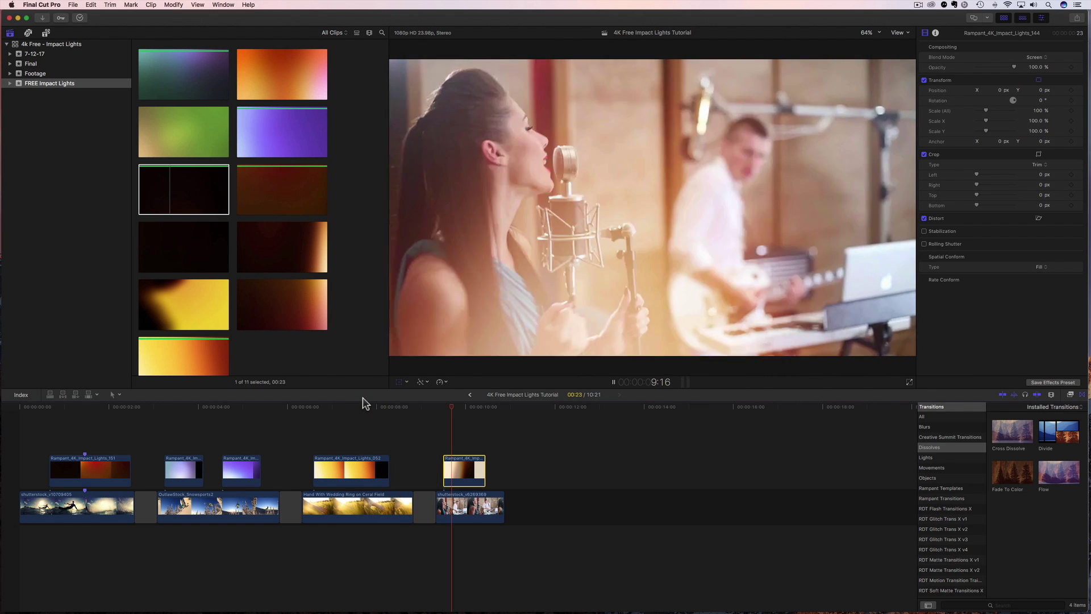
key("space")
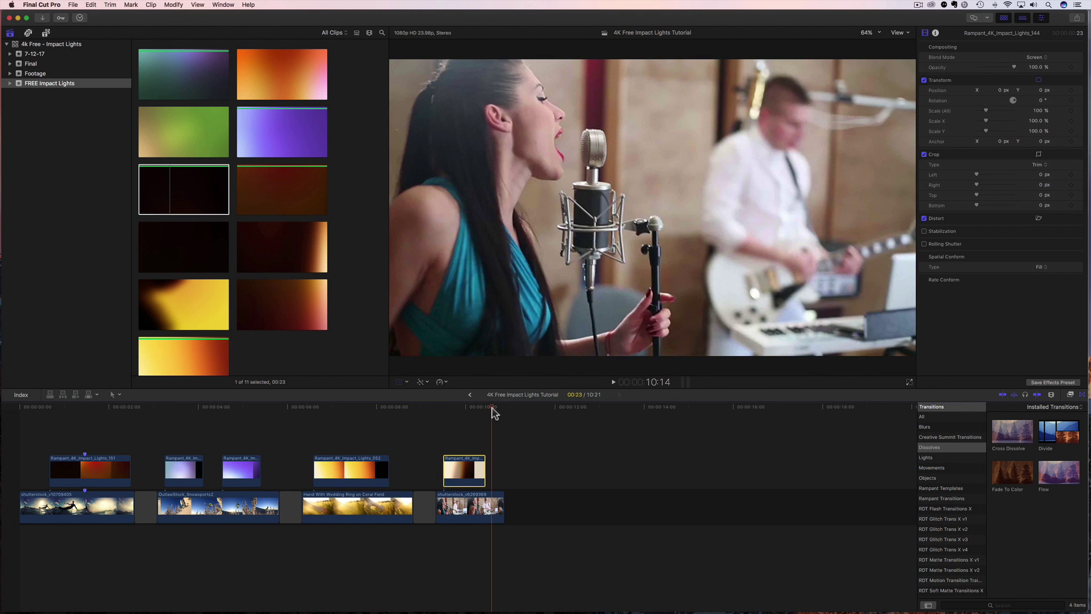
left_click_drag(222, 431, 183, 441)
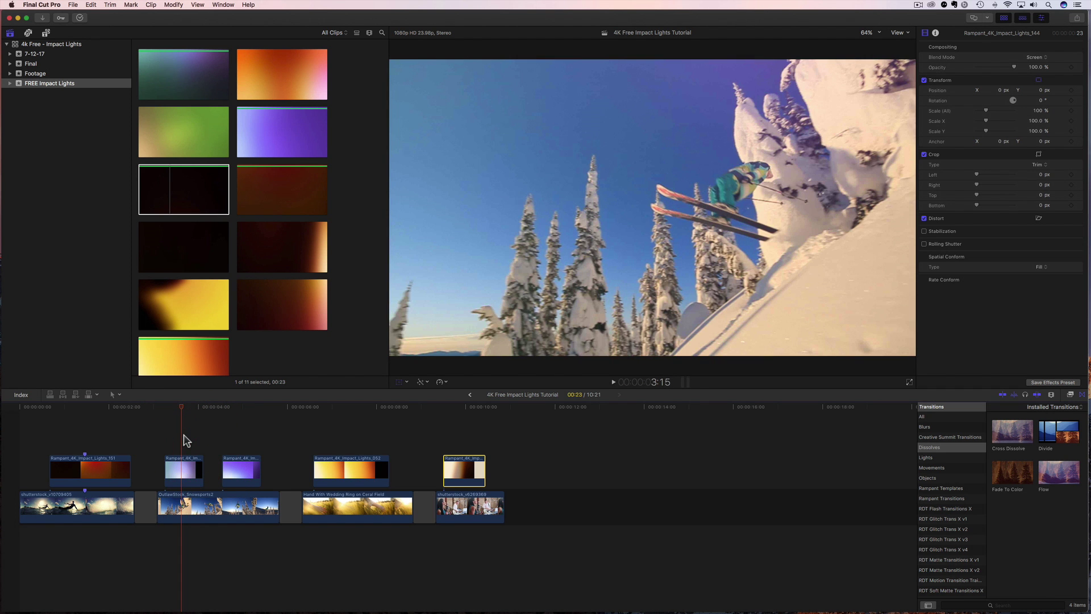
left_click(241, 477)
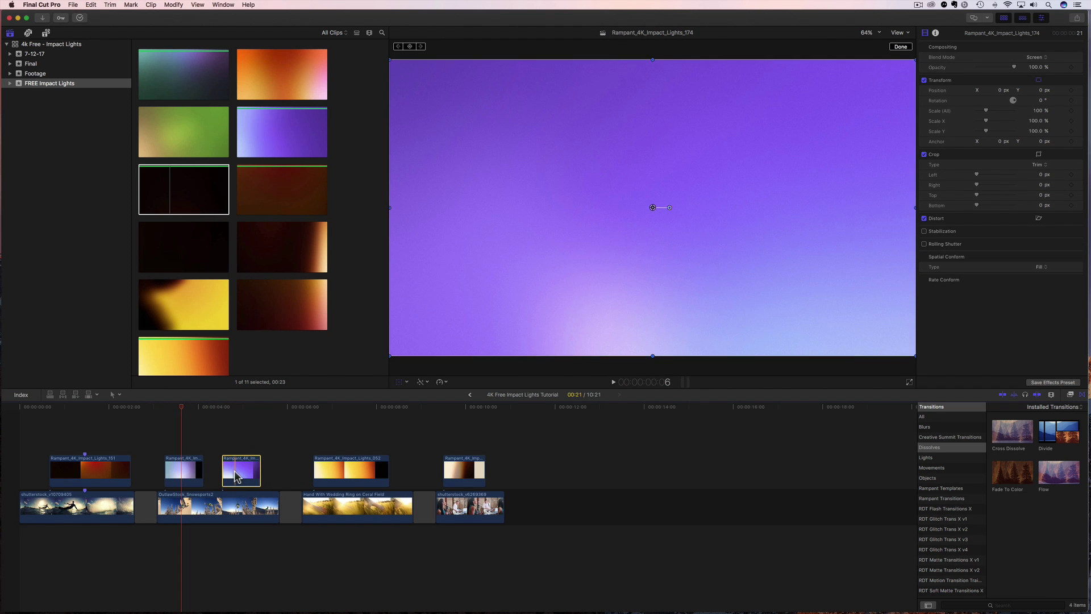
left_click_drag(237, 473, 181, 416)
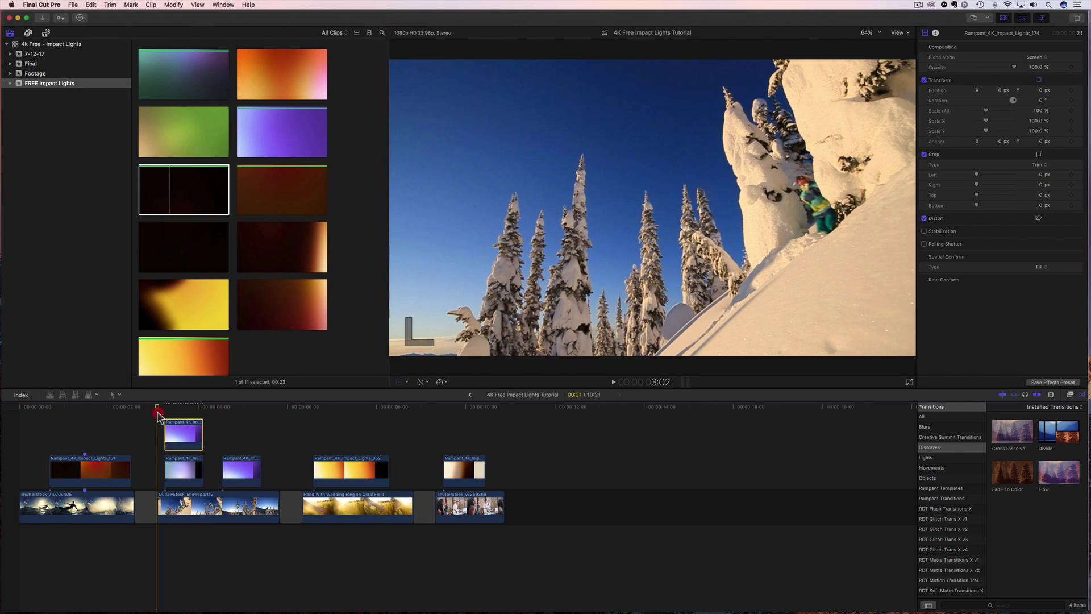
left_click(158, 418)
key("space")
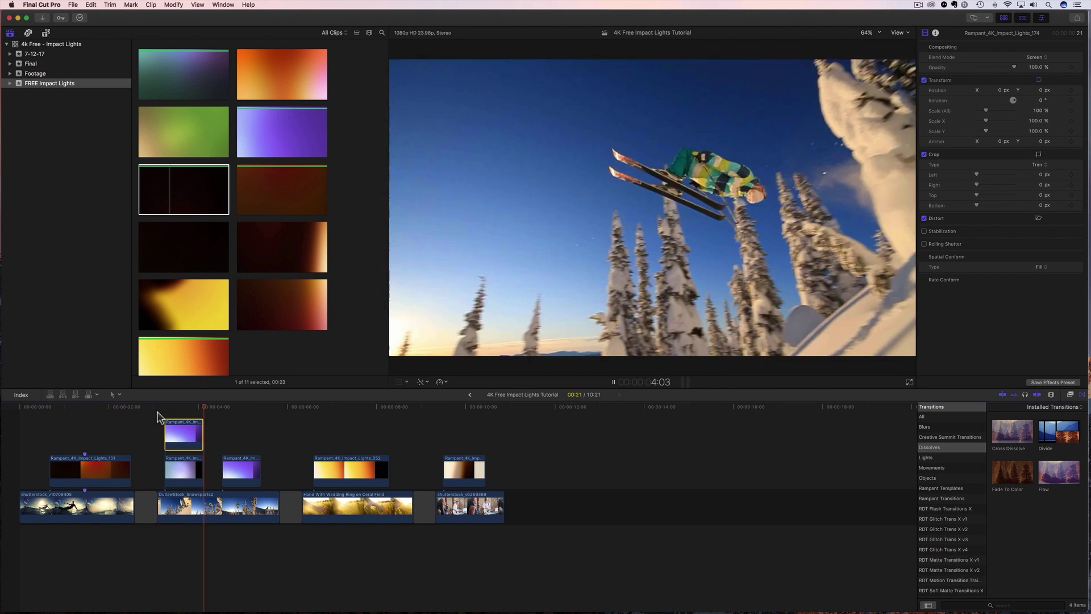
left_click(153, 408)
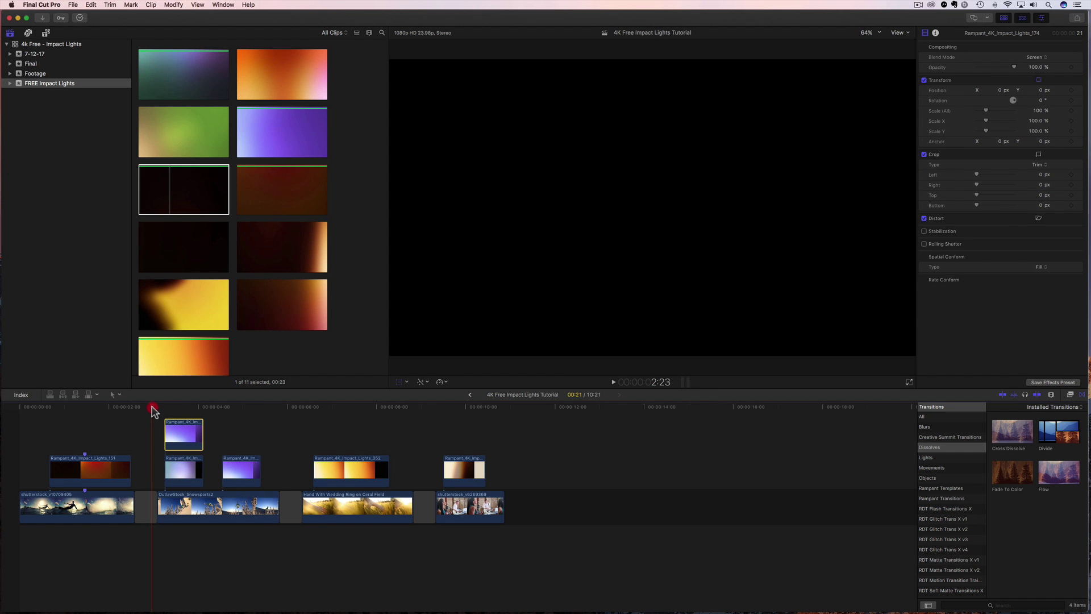
key("space")
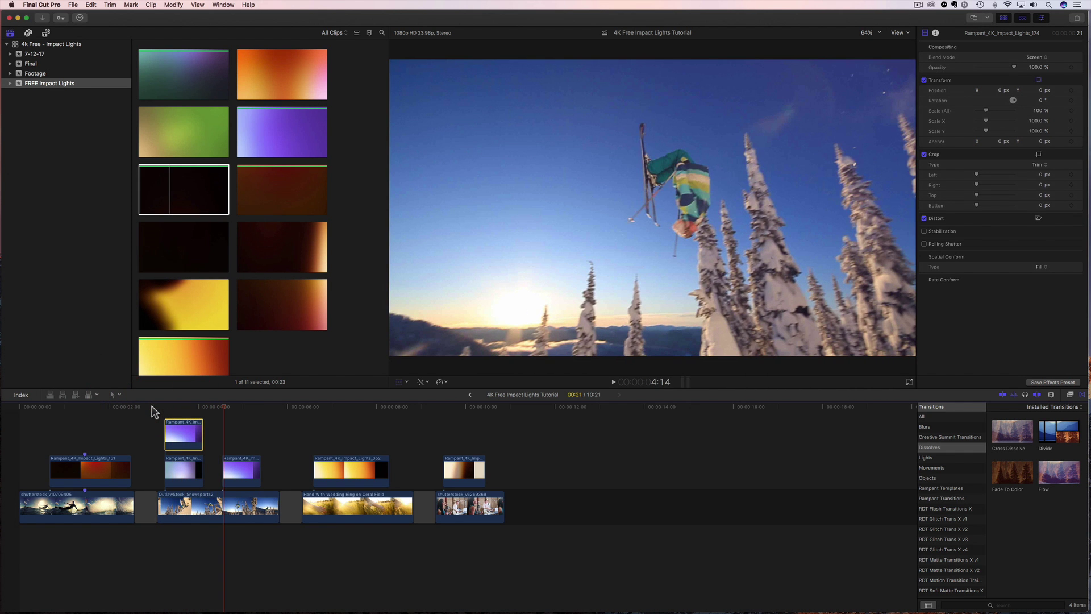
key("space")
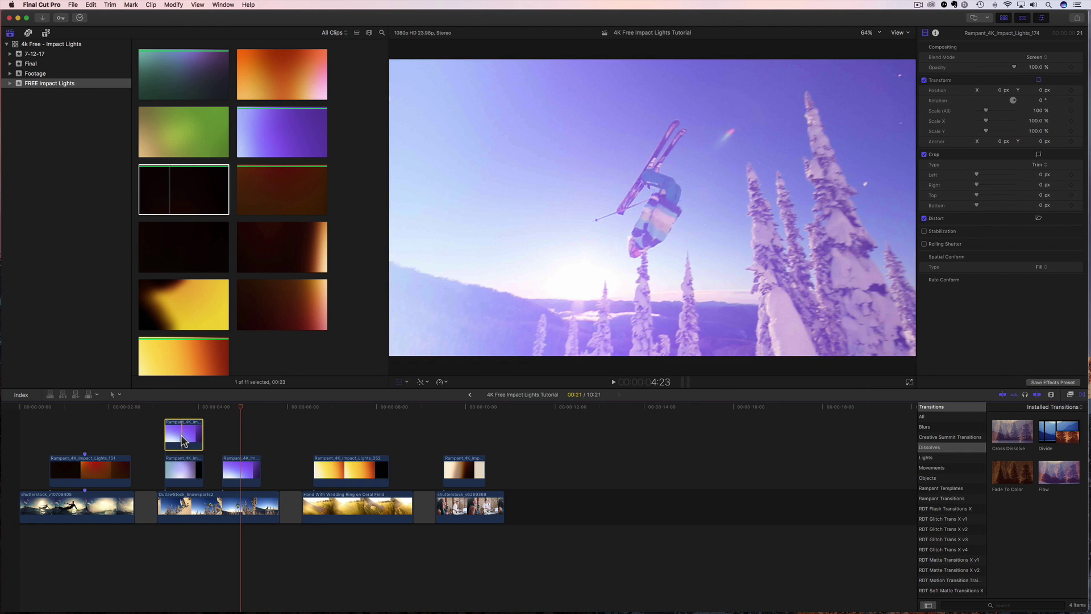
left_click_drag(183, 442, 158, 417)
key("super+z")
key("space")
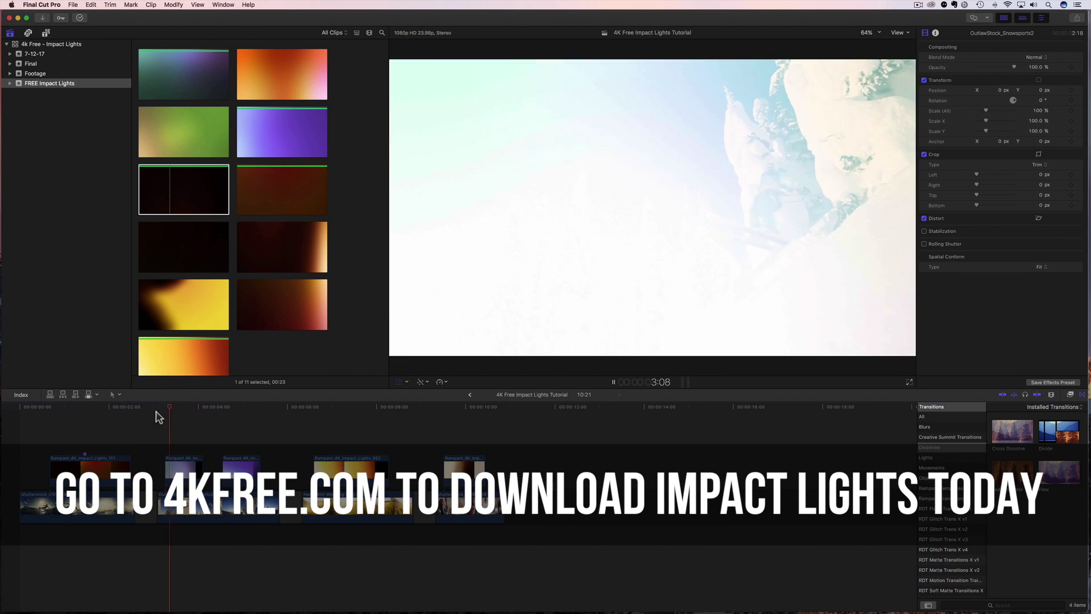